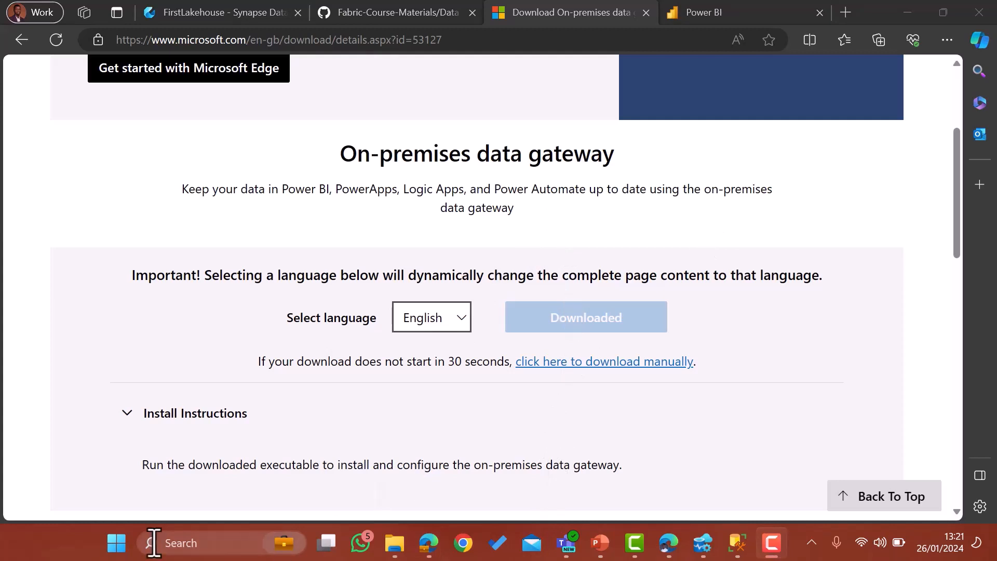
Open the Windows search to look for the downloaded gateway app.
{"action": "left_click", "coordinate": [117, 542]}
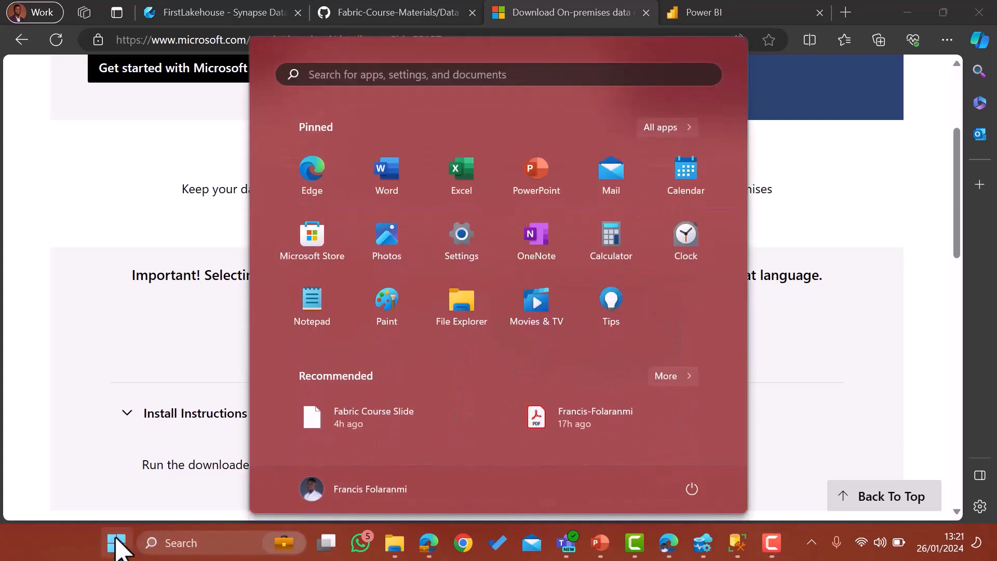
Search 'gate' and launch the On-premises data gateway app from Best match.
{"action": "type", "text": "gate"}
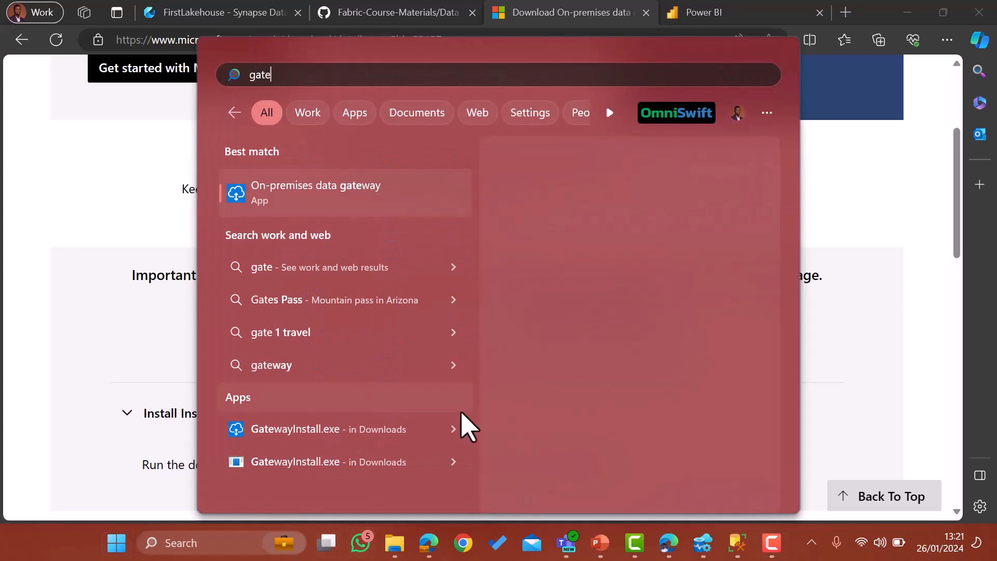
{"action": "left_click", "coordinate": [302, 196]}
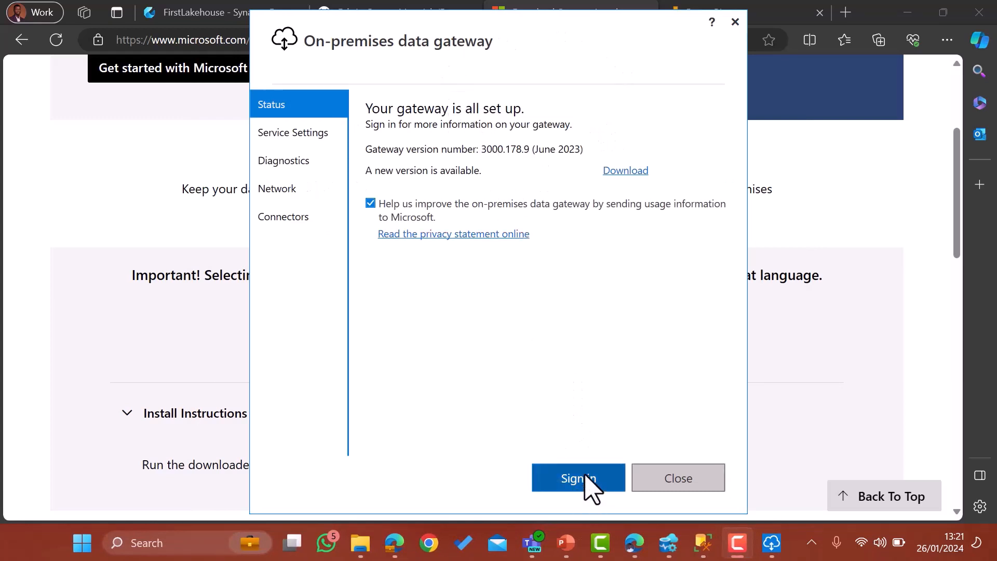
Sign in to the gateway with the work account e-mail and proceed to configure it.
{"action": "left_click", "coordinate": [592, 485]}
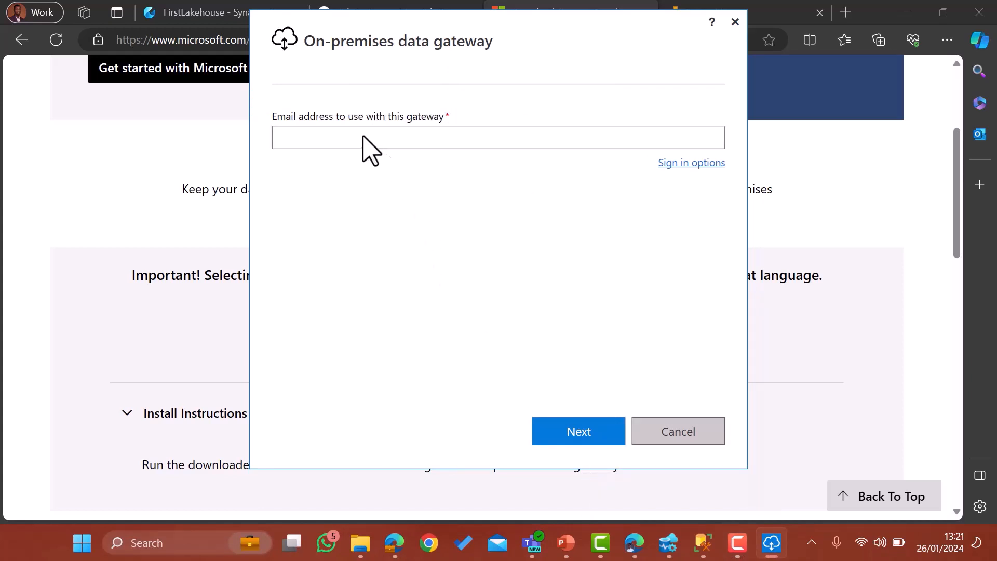
{"action": "left_click", "coordinate": [370, 150]}
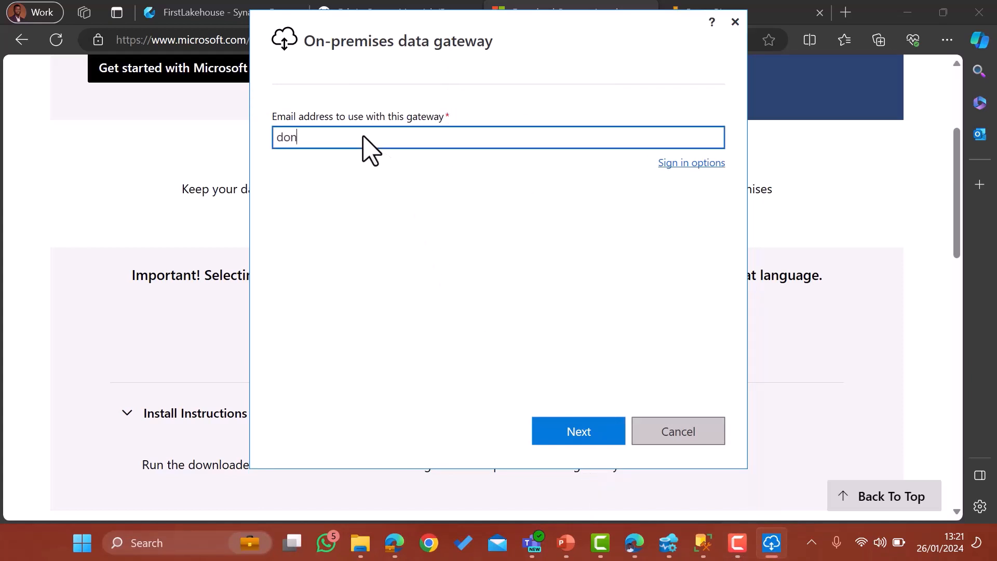
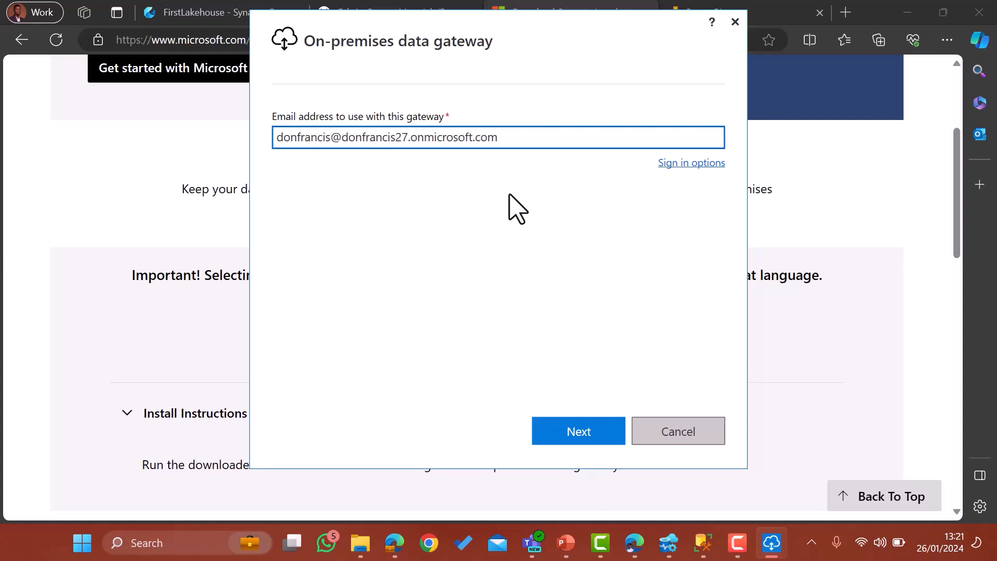
{"action": "left_click", "coordinate": [578, 429]}
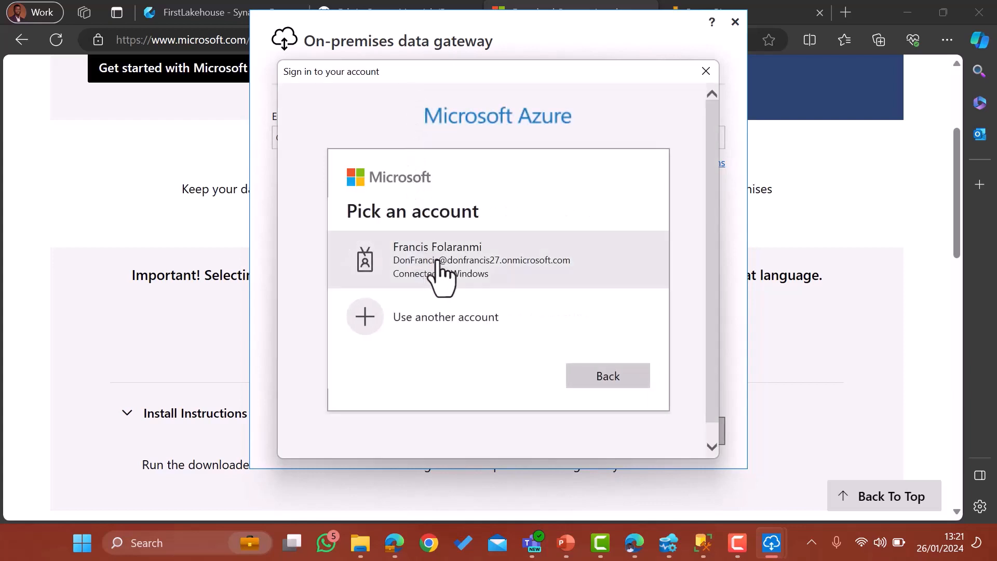
{"action": "left_click", "coordinate": [436, 266]}
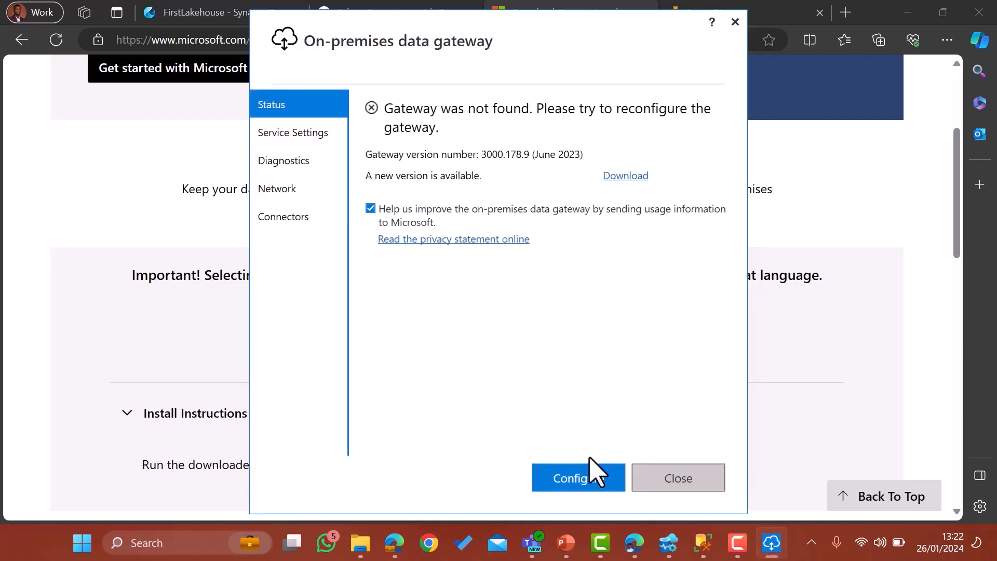
{"action": "left_click", "coordinate": [593, 475]}
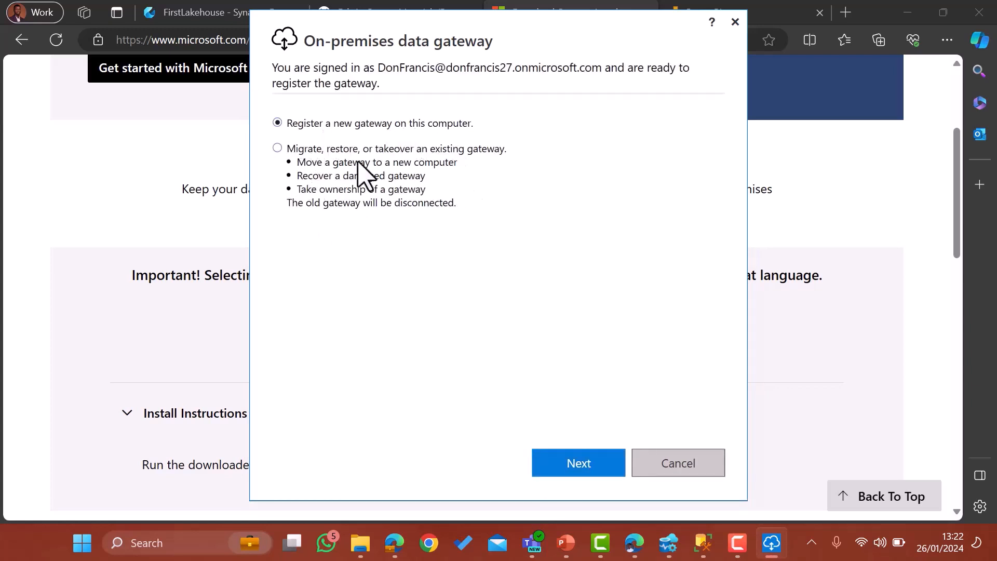
Register a new gateway named Fabric Gateway with a confirmed recovery key.
{"action": "left_click", "coordinate": [592, 463]}
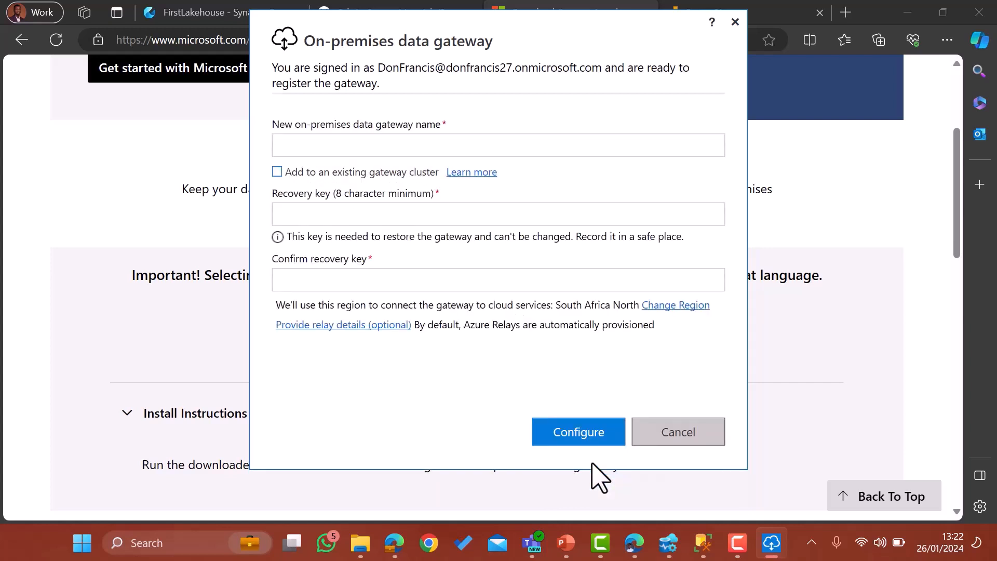
{"action": "left_click", "coordinate": [342, 141]}
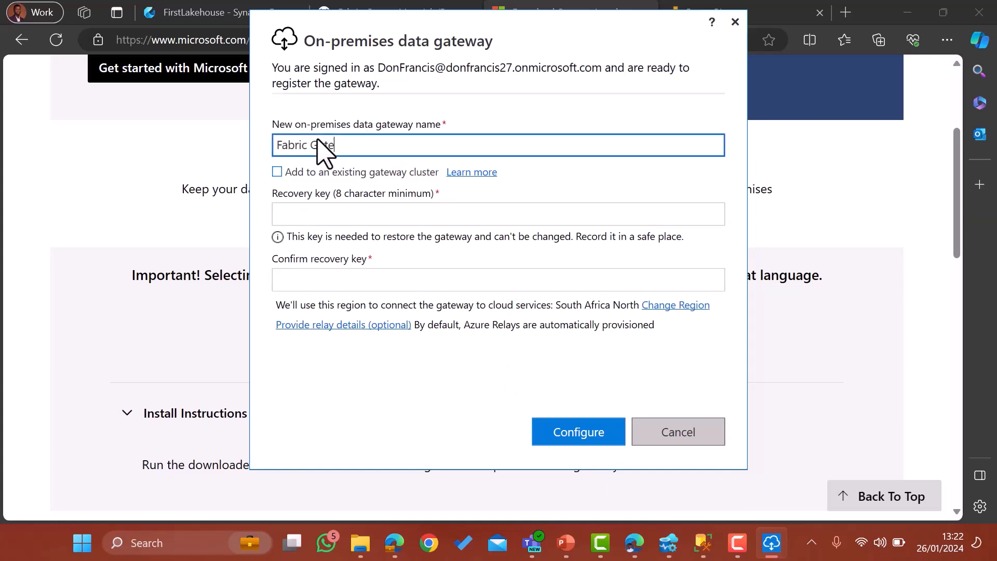
{"action": "left_click", "coordinate": [311, 213]}
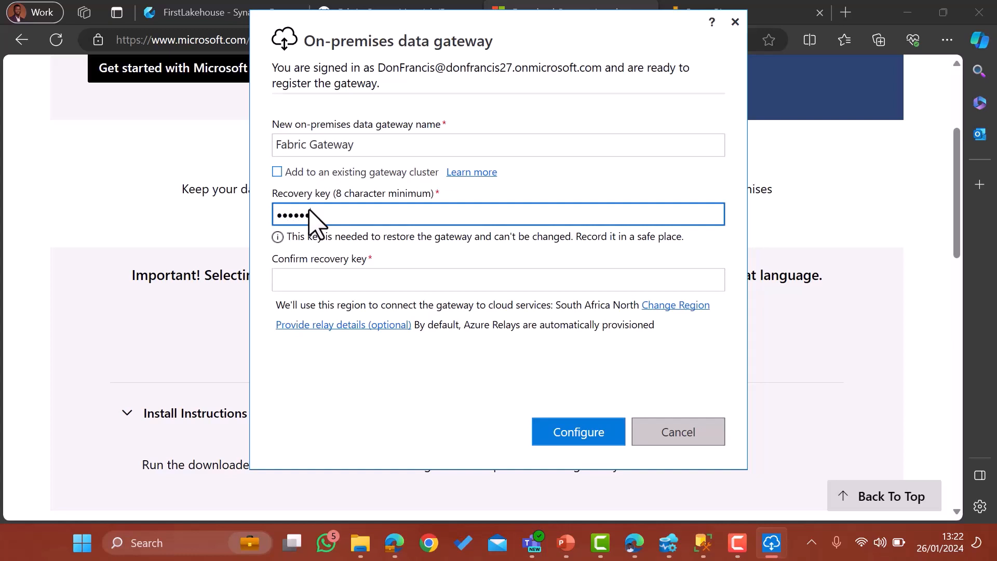
{"action": "left_click", "coordinate": [315, 286]}
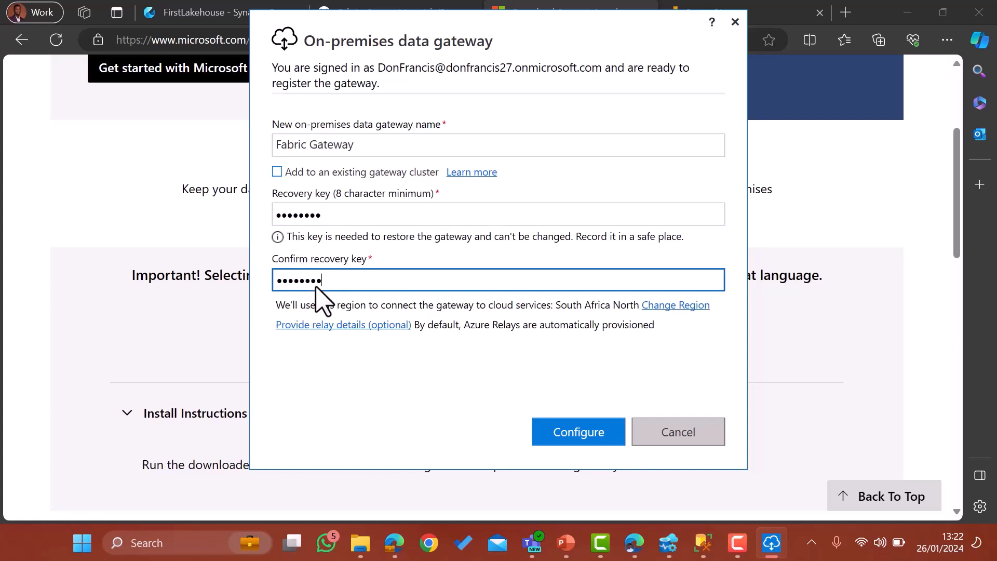
{"action": "left_click", "coordinate": [592, 435]}
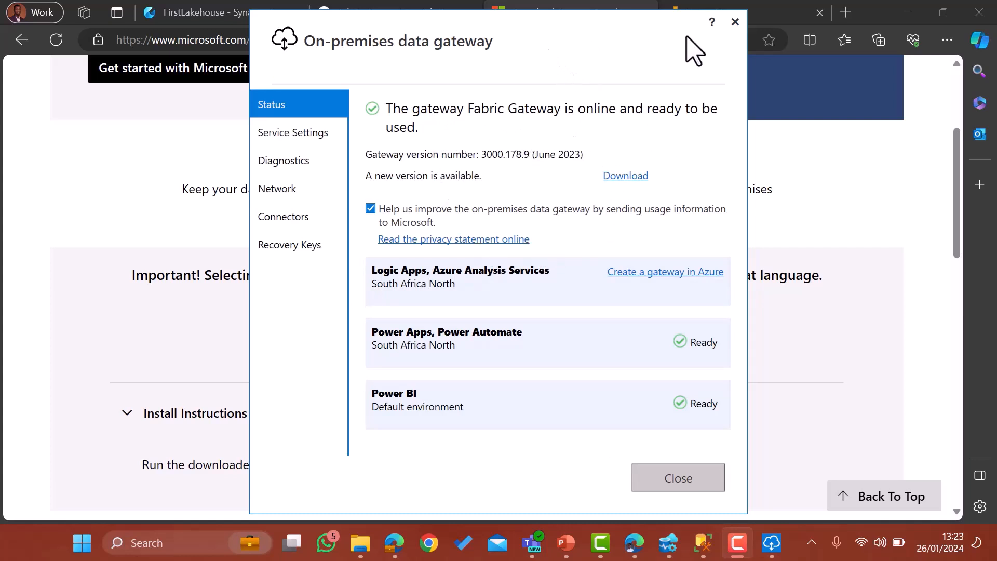
{"action": "left_click", "coordinate": [774, 13]}
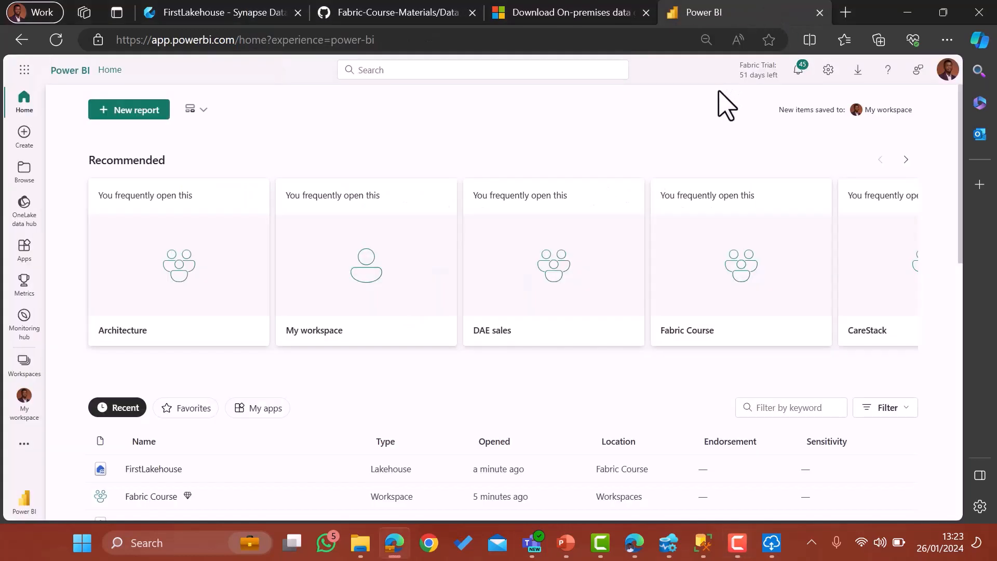
Verify Fabric Gateway shows Online under Manage connections and gateways, then return to FirstLakehouse.
{"action": "left_click", "coordinate": [829, 71]}
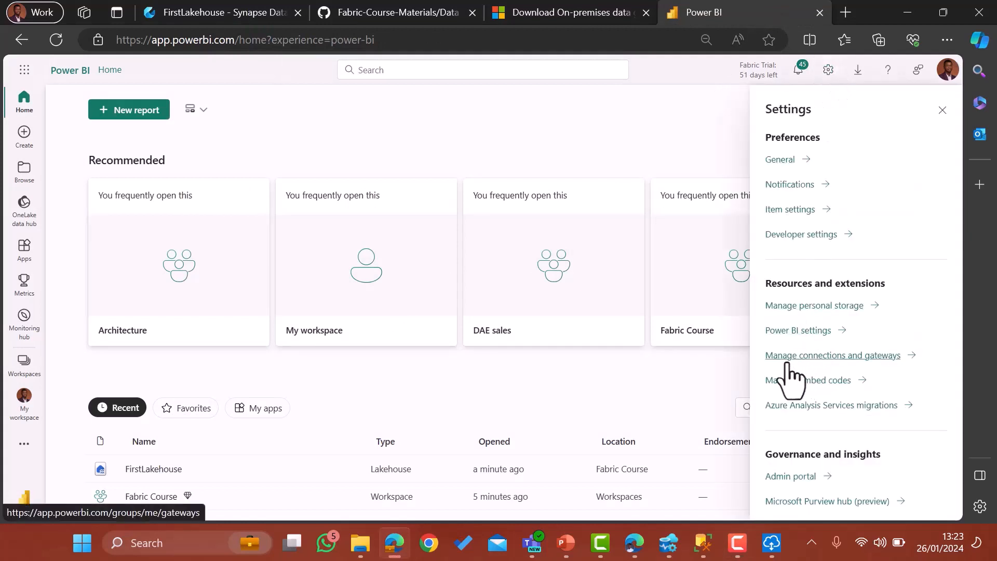
{"action": "left_click", "coordinate": [821, 355]}
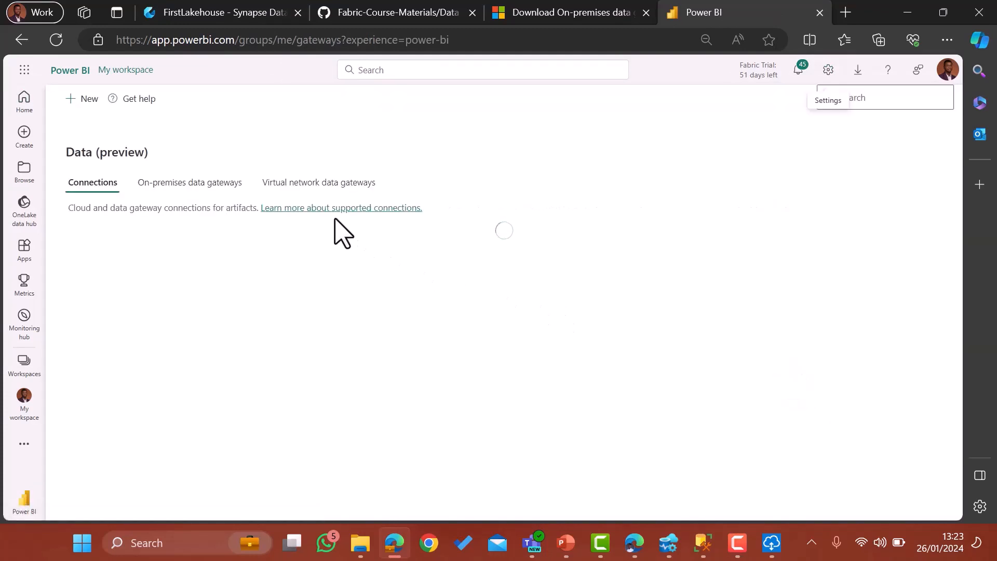
{"action": "left_click", "coordinate": [186, 183]}
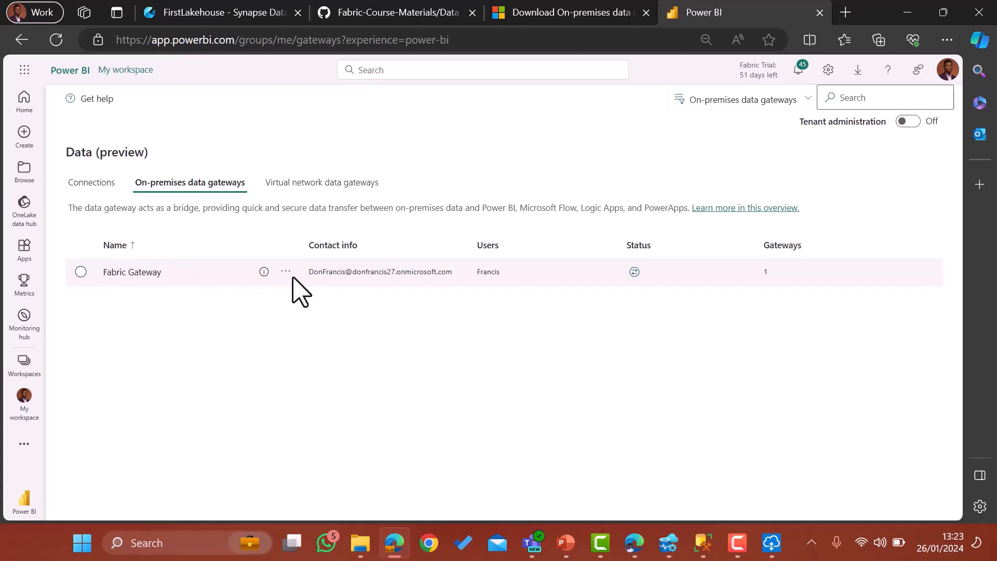
{"action": "left_click", "coordinate": [635, 272]}
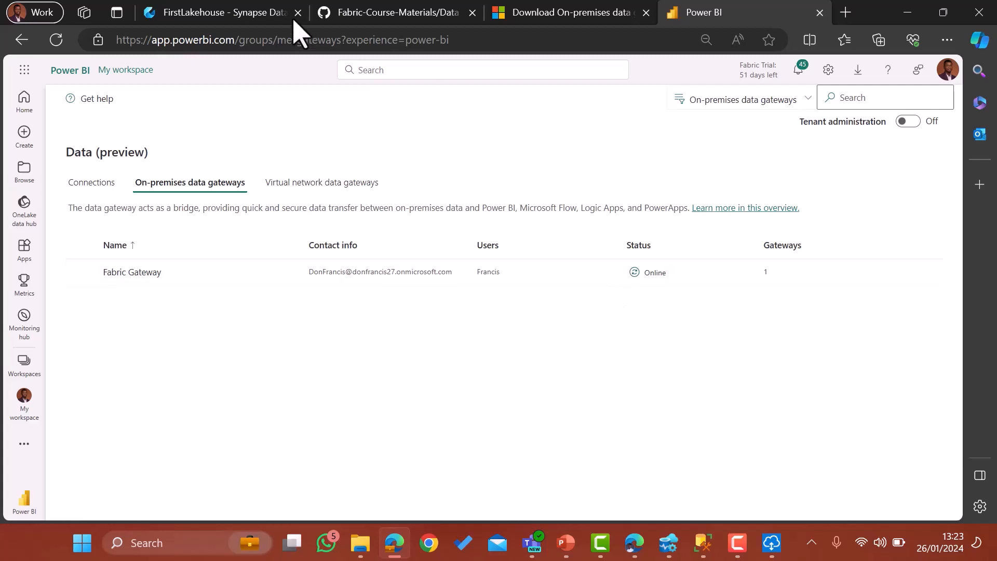
{"action": "left_click", "coordinate": [256, 14]}
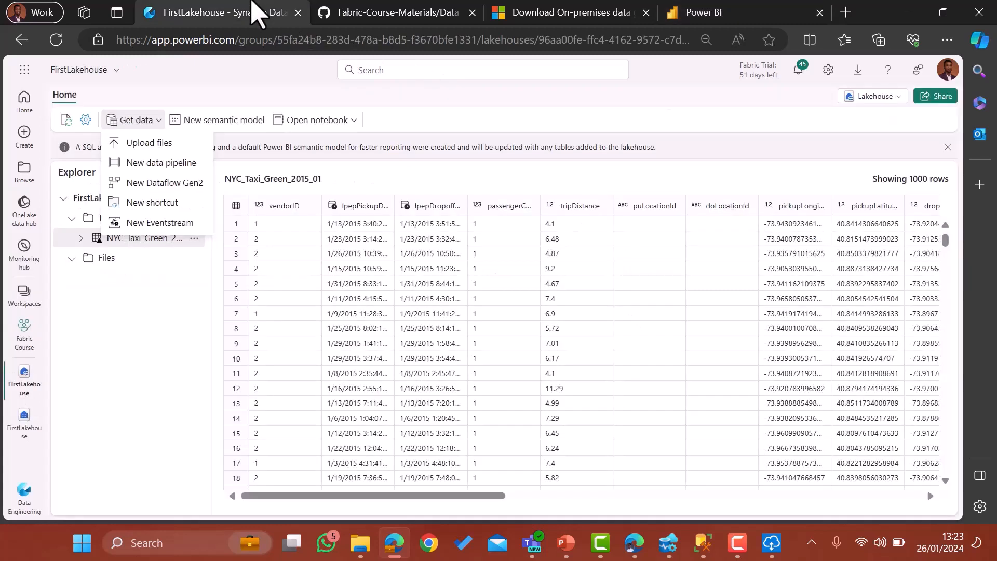
Create Dataflow 1 via New Dataflow Gen2 from FirstLakehouse, then switch to Azure Data Studio.
{"action": "left_click", "coordinate": [149, 182]}
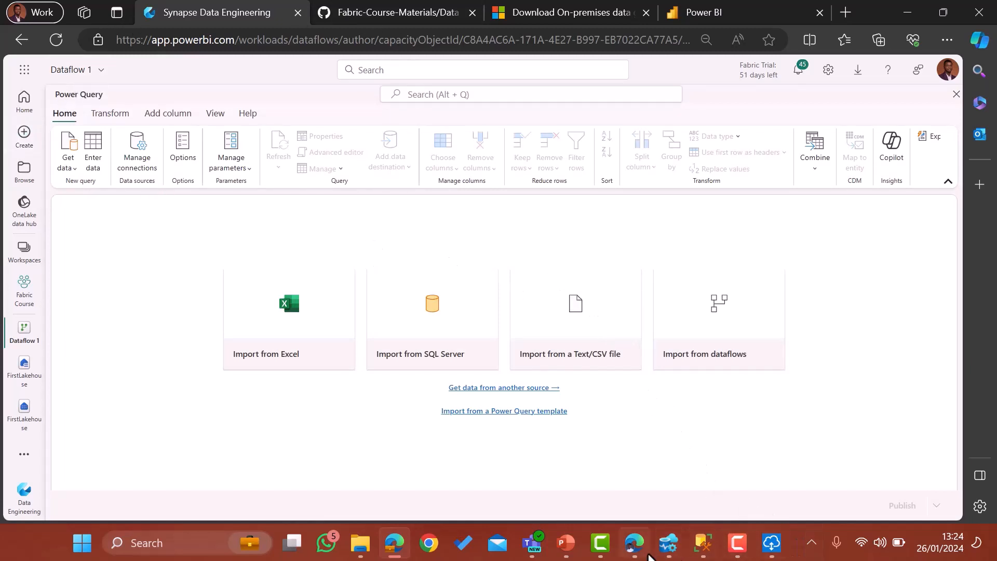
{"action": "left_click", "coordinate": [668, 543]}
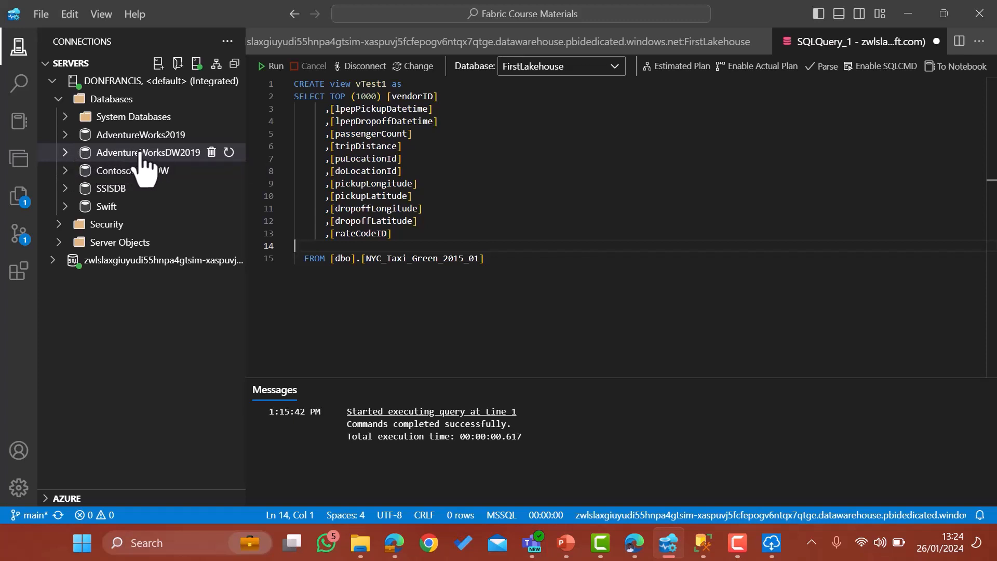
Expand AdventureWorksDW2019 Tables to review DimCustomer, DimDate and DimProduct, then return to Dataflow 1.
{"action": "left_click", "coordinate": [64, 152]}
{"action": "left_click", "coordinate": [71, 171]}
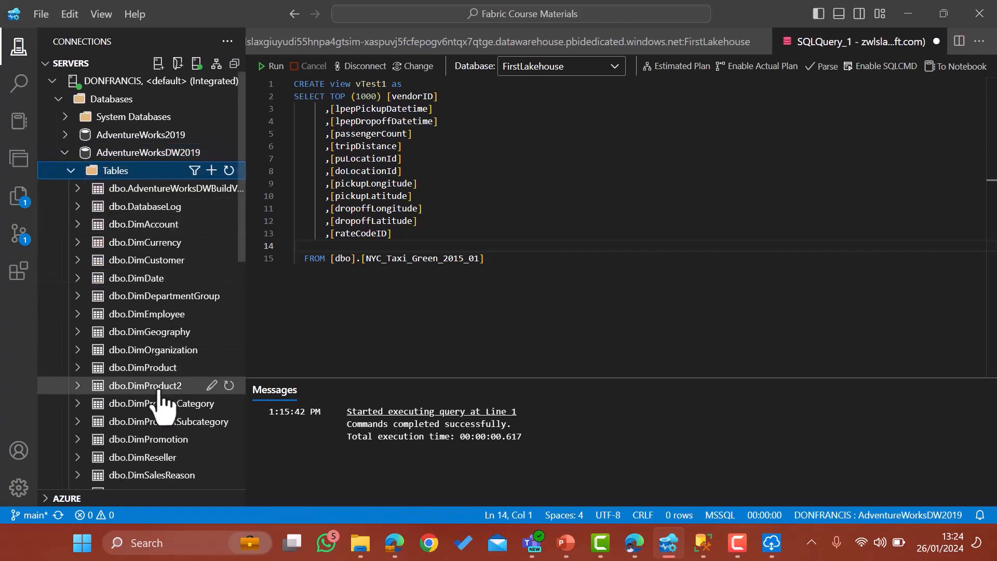
{"action": "scroll", "coordinate": [158, 402], "scroll_direction": "down", "scroll_amount": 5}
{"action": "scroll", "coordinate": [104, 340], "scroll_direction": "down", "scroll_amount": 5}
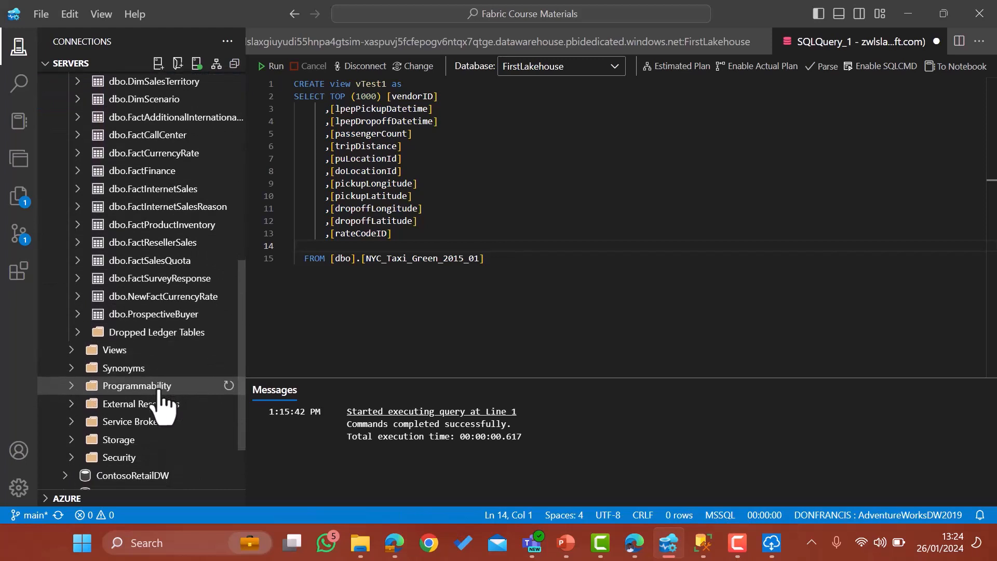
{"action": "scroll", "coordinate": [195, 192], "scroll_direction": "up", "scroll_amount": 5}
{"action": "scroll", "coordinate": [195, 192], "scroll_direction": "up", "scroll_amount": 5}
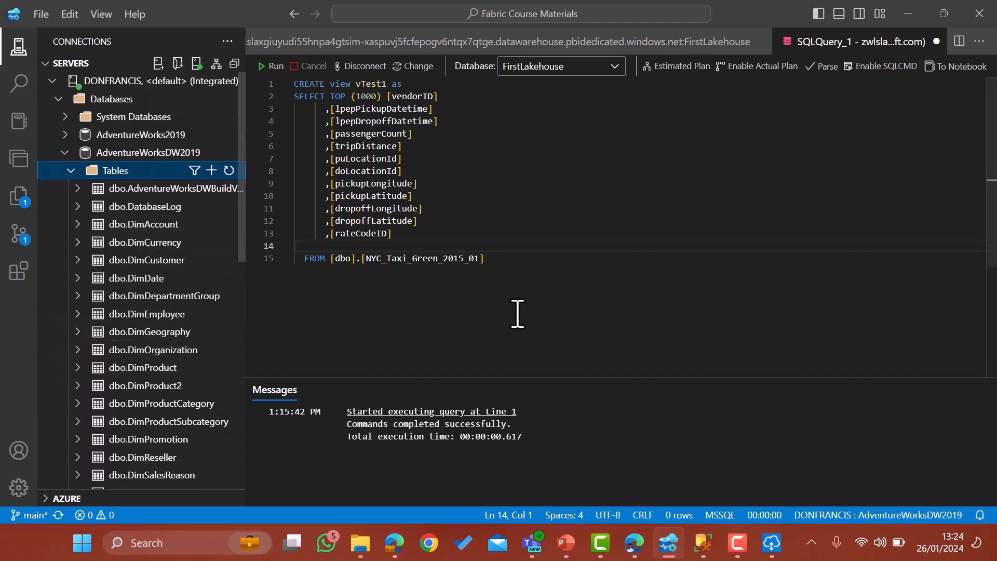
{"action": "left_click", "coordinate": [394, 545]}
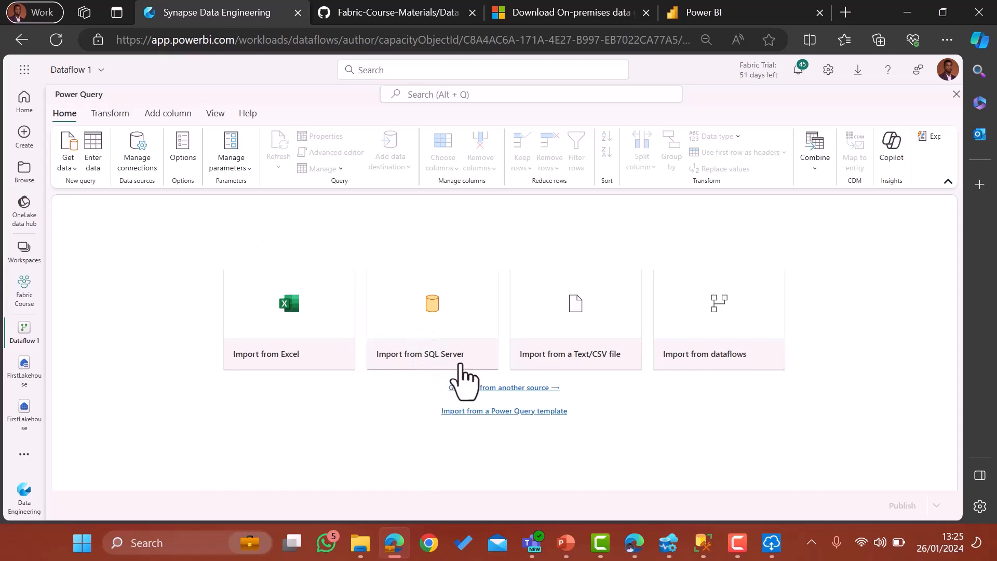
Pick Import from SQL Server in Dataflow 1, then switch to Azure Data Studio.
{"action": "left_click", "coordinate": [429, 347]}
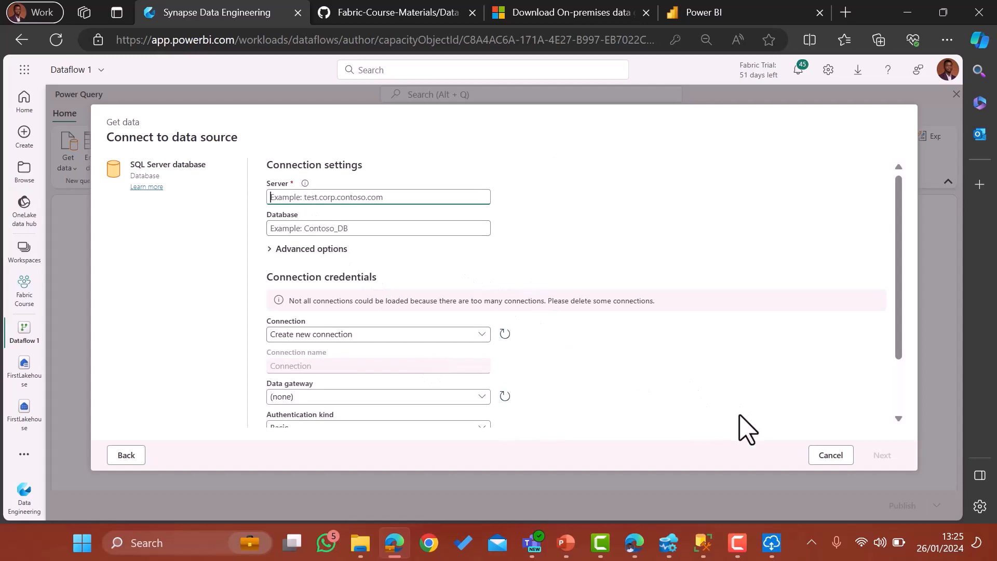
{"action": "left_click", "coordinate": [667, 552]}
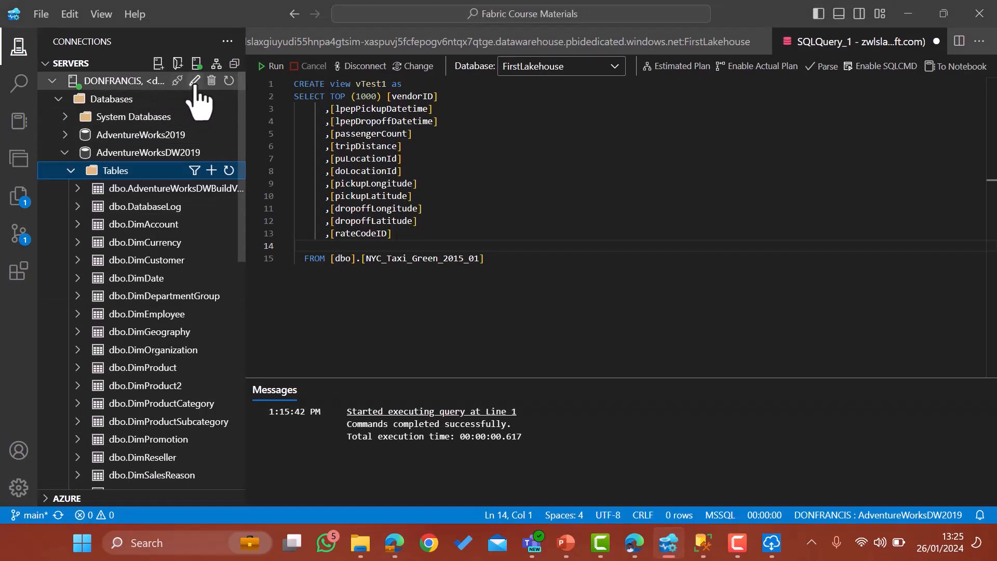
Copy the local SQL Server name from its Edit Connection details and return to Edge.
{"action": "left_click", "coordinate": [195, 83]}
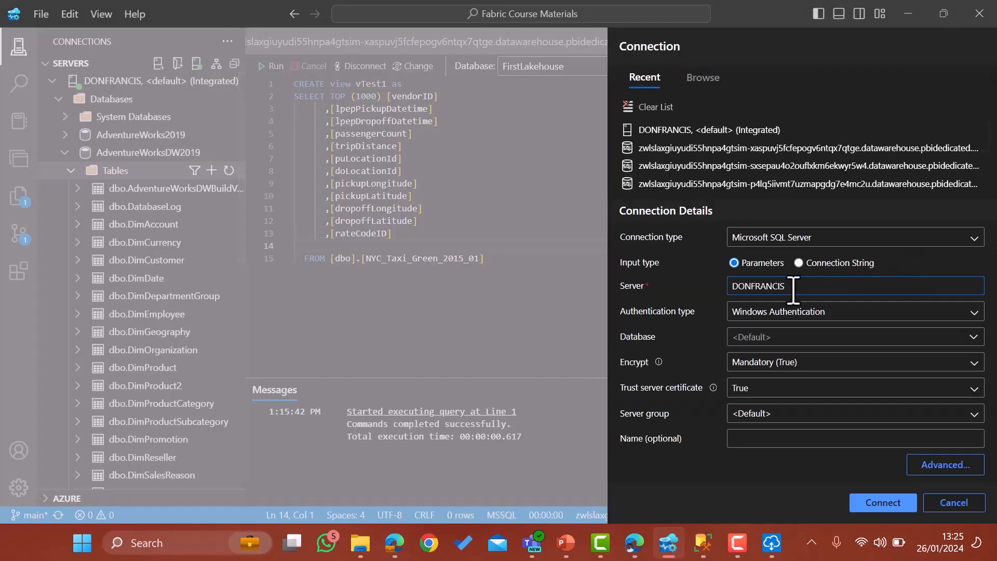
{"action": "left_click_drag", "start_coordinate": [793, 290], "coordinate": [671, 301]}
{"action": "key", "text": "ctrl+c"}
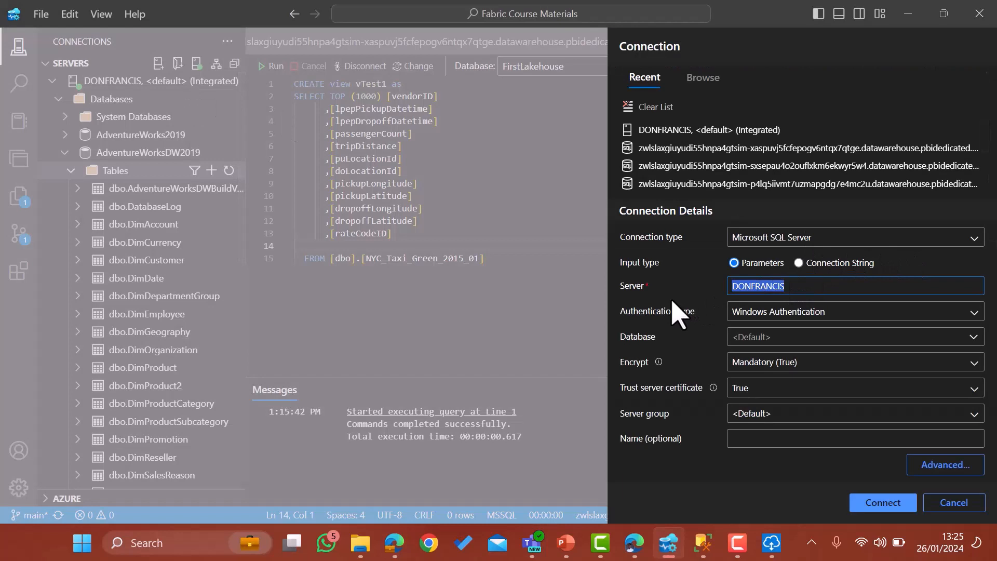
{"action": "left_click", "coordinate": [394, 544]}
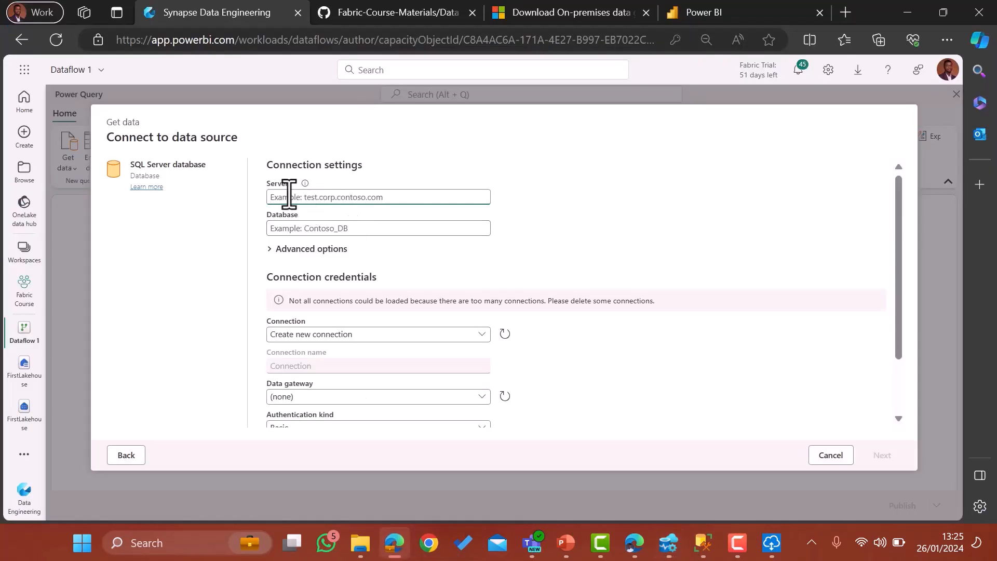
Paste the server name and enter database AdventureworksDW2019.
{"action": "key", "text": "ctrl+v"}
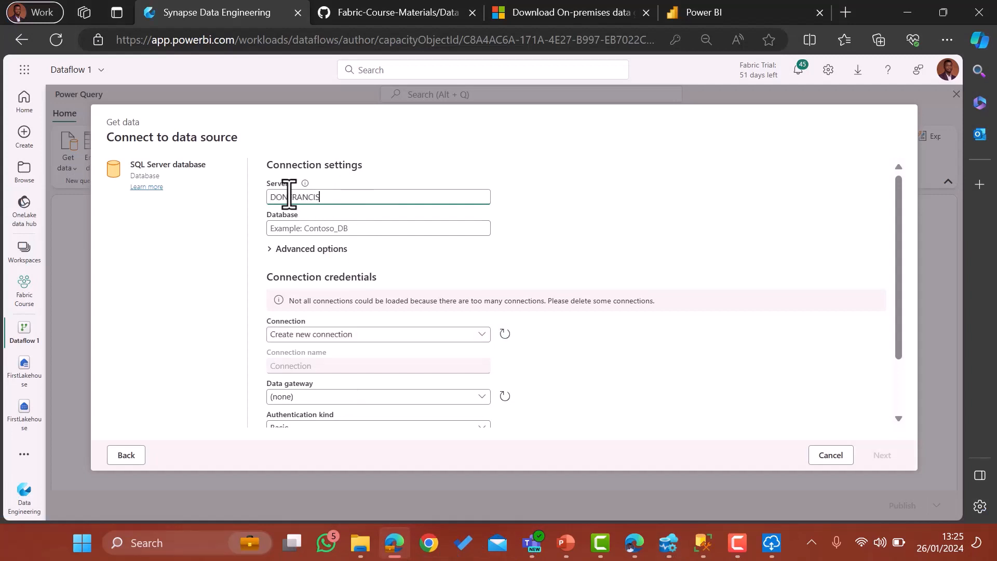
{"action": "left_click", "coordinate": [304, 229]}
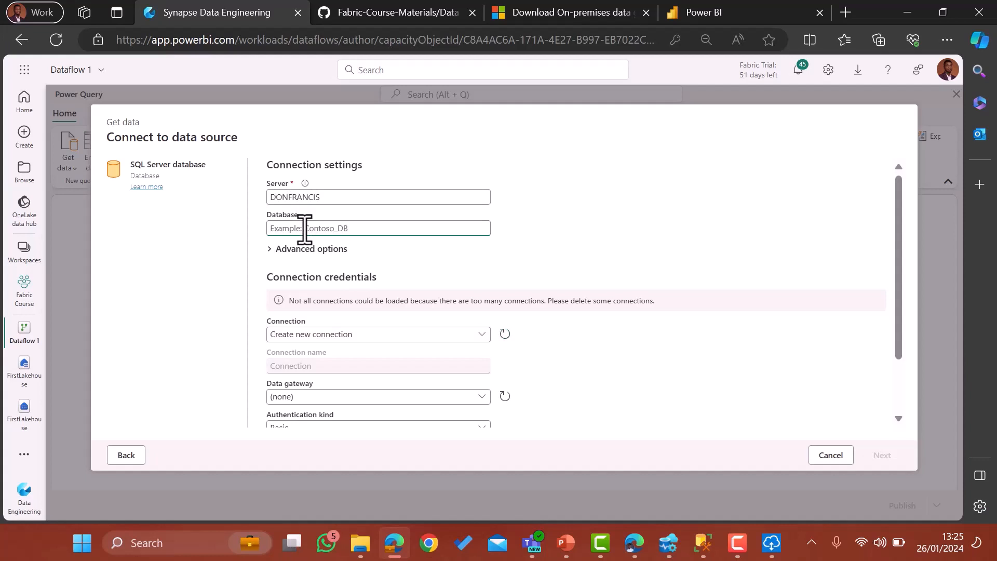
{"action": "type", "text": "AdventureworksDW2019"}
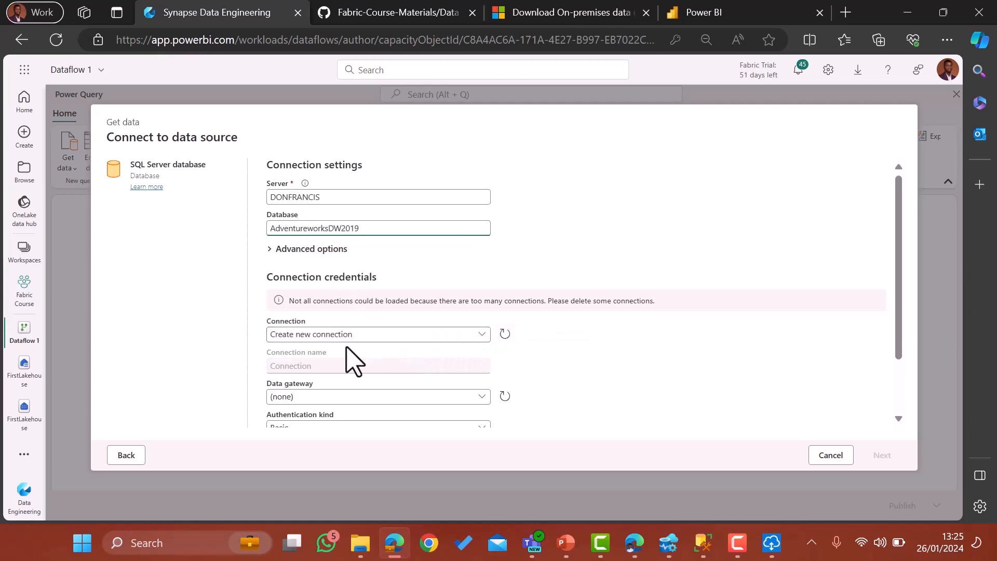
Create a new connection through Fabric Gateway using Windows authentication.
{"action": "left_click", "coordinate": [471, 339]}
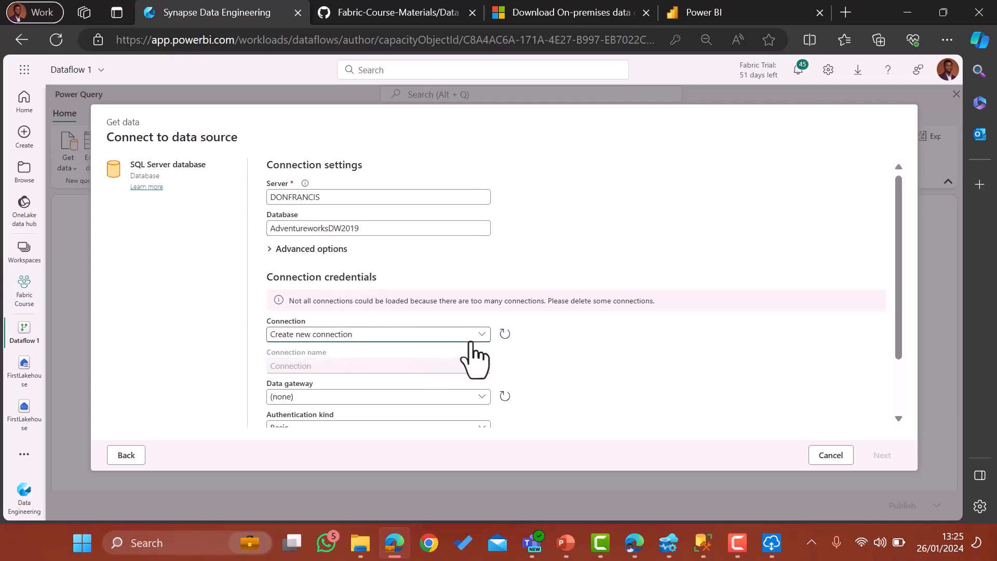
{"action": "left_click", "coordinate": [470, 351]}
{"action": "scroll", "coordinate": [553, 379], "scroll_direction": "down", "scroll_amount": 2}
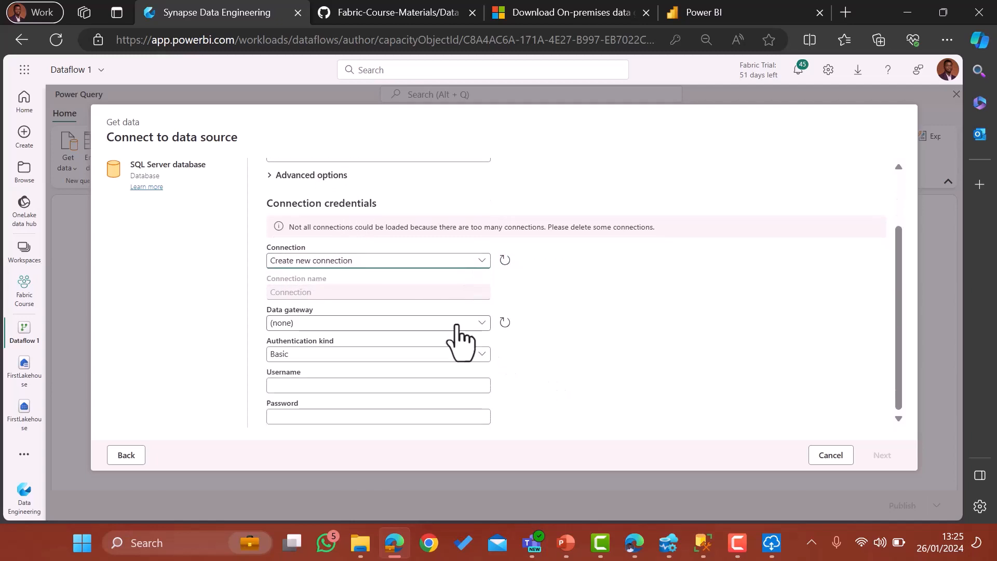
{"action": "left_click", "coordinate": [483, 323]}
{"action": "left_click", "coordinate": [482, 323]}
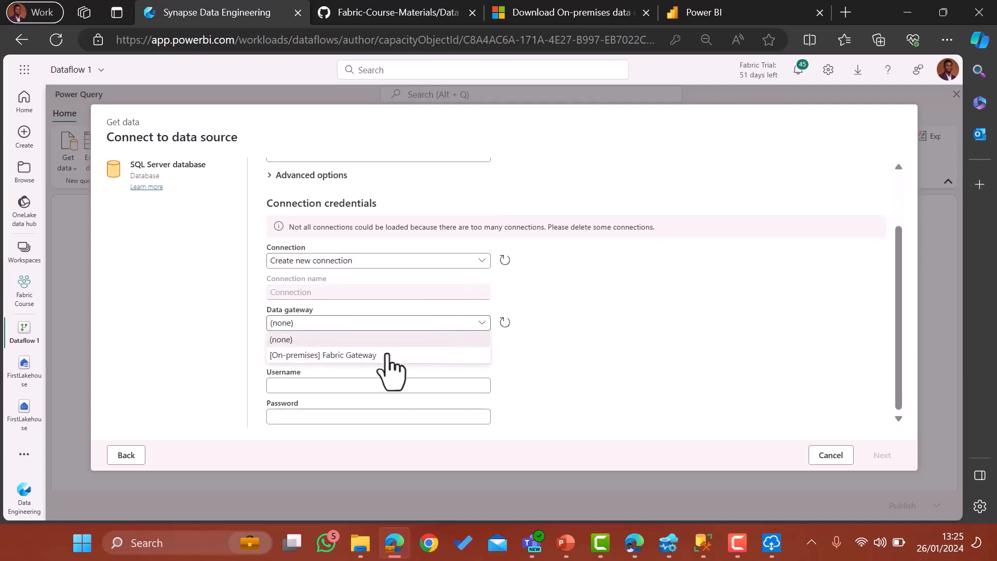
{"action": "left_click", "coordinate": [344, 356]}
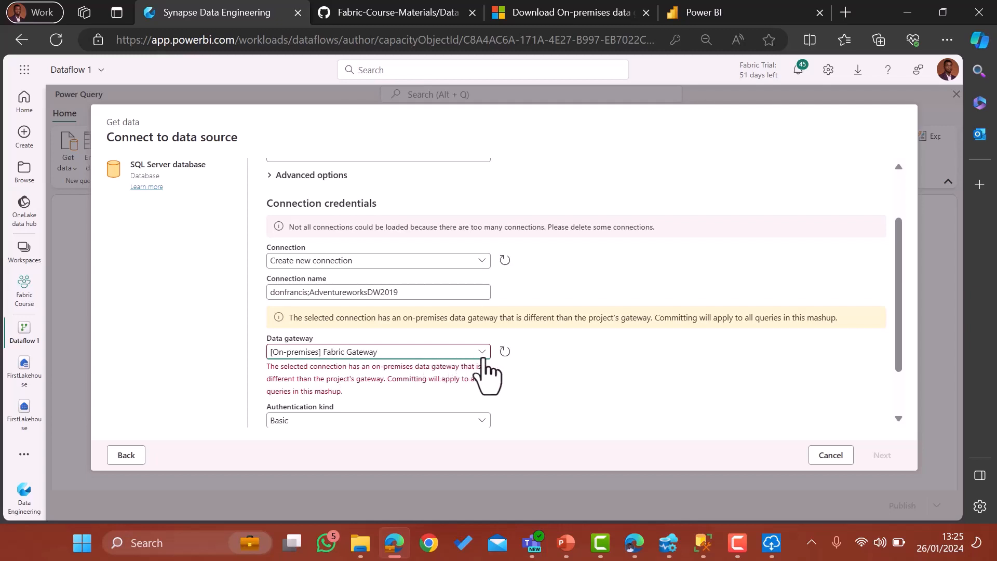
{"action": "scroll", "coordinate": [570, 364], "scroll_direction": "down", "scroll_amount": 1}
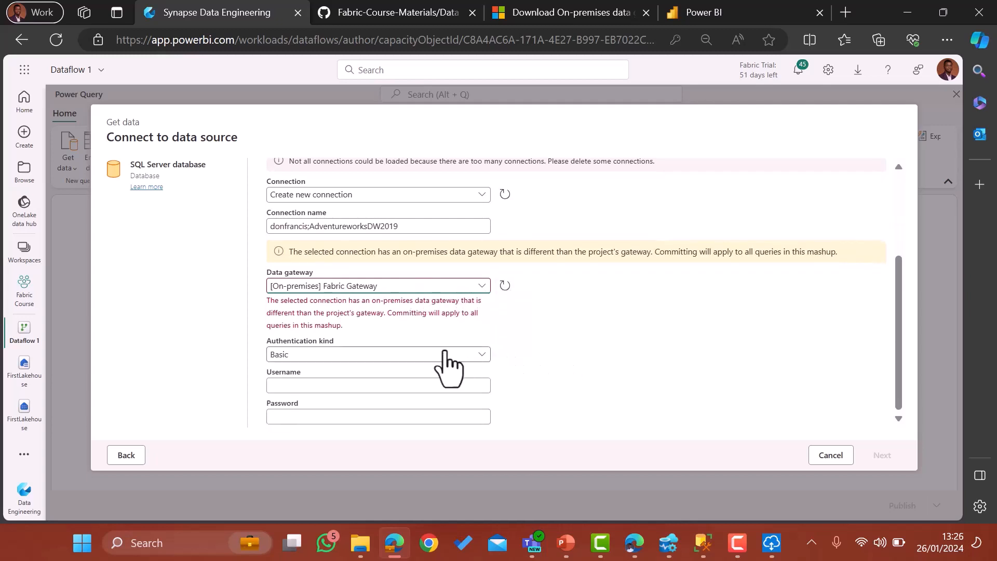
{"action": "left_click", "coordinate": [350, 358]}
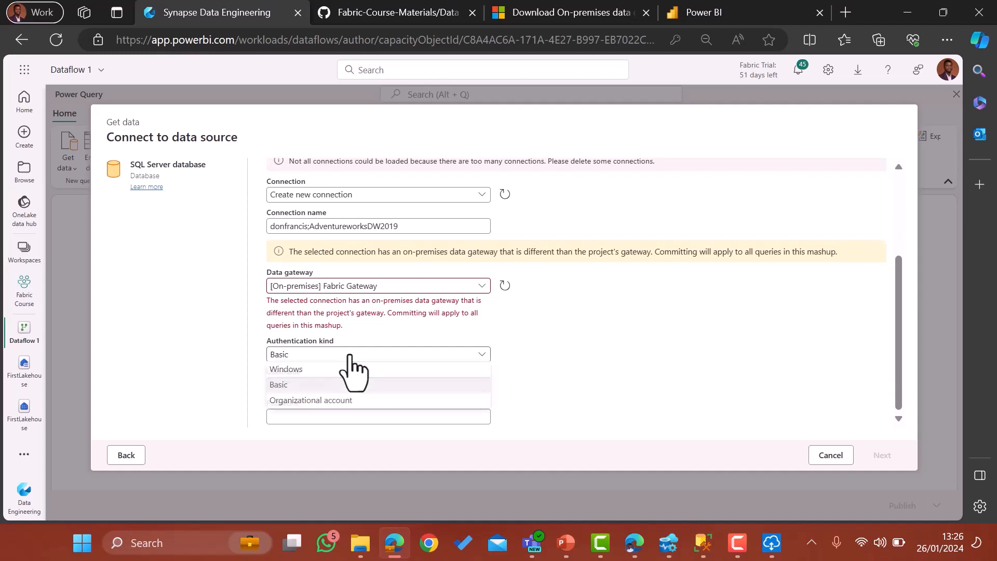
{"action": "left_click", "coordinate": [285, 371]}
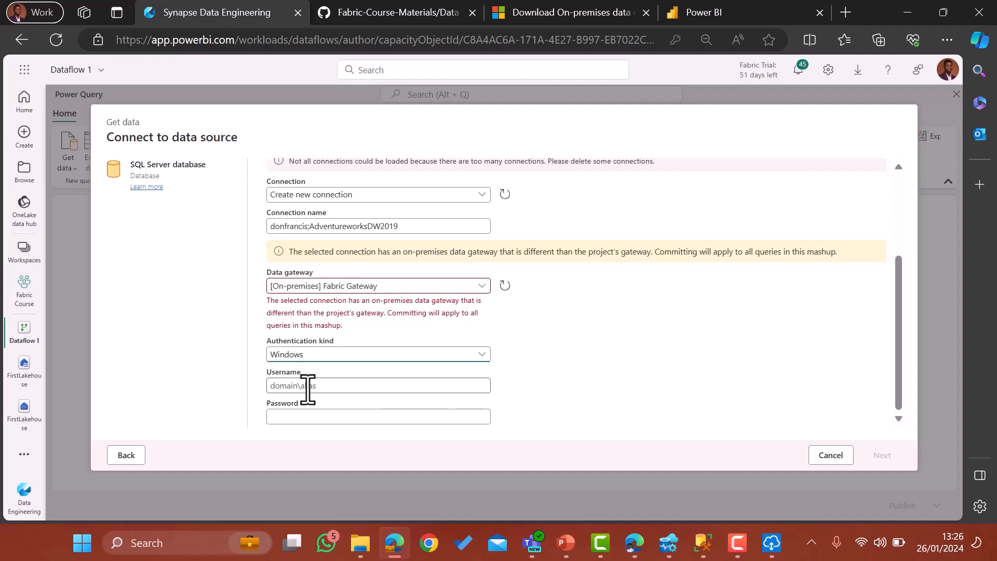
{"action": "left_click", "coordinate": [82, 542]}
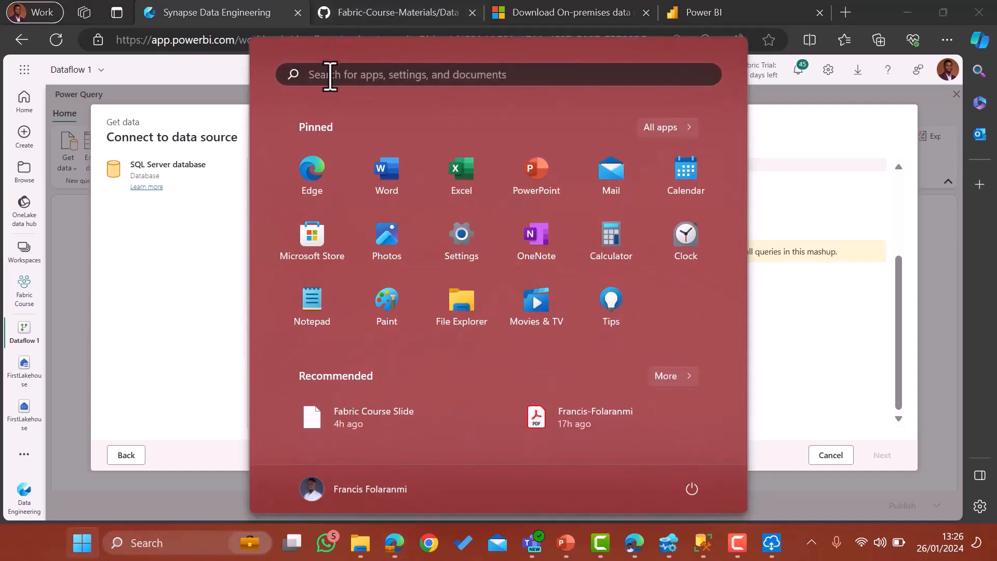
Launch Command Prompt from the Start menu search.
{"action": "left_click", "coordinate": [82, 543]}
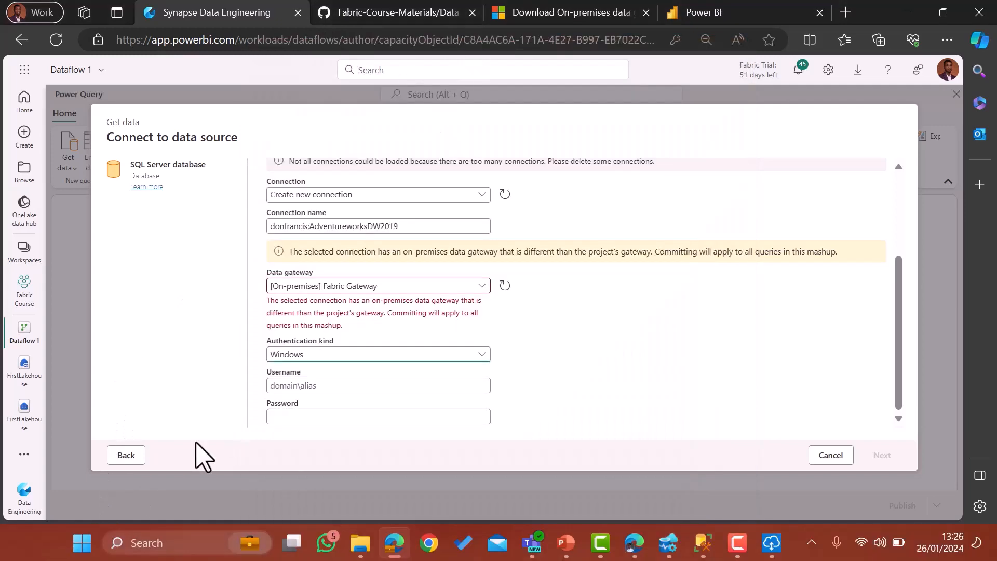
{"action": "left_click", "coordinate": [82, 543]}
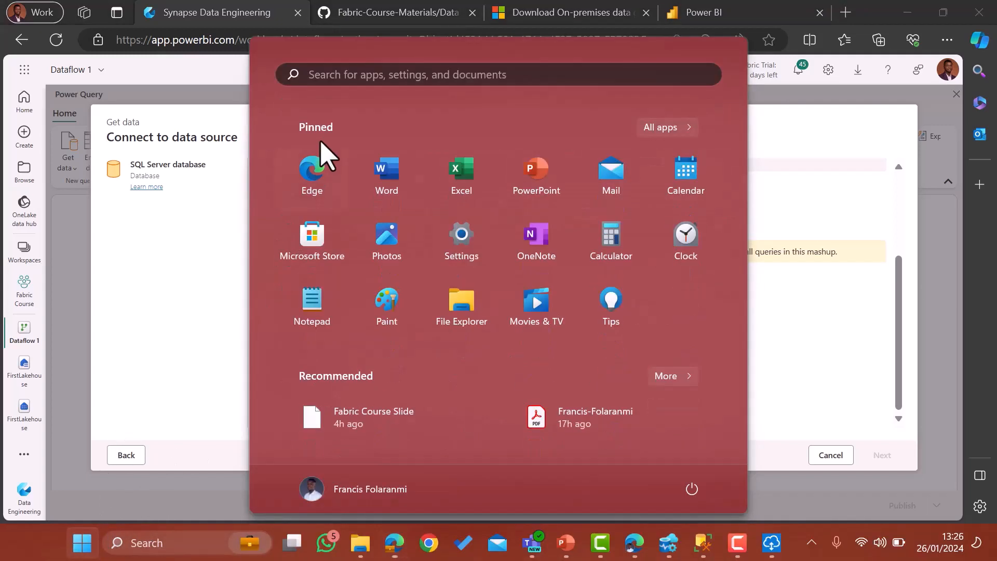
{"action": "type", "text": "control Panel"}
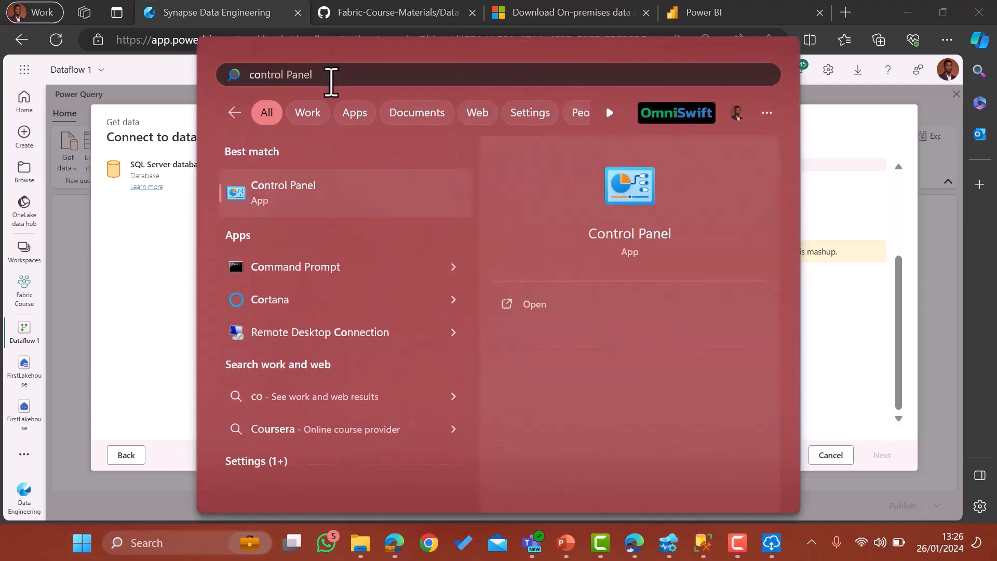
{"action": "left_click", "coordinate": [312, 267]}
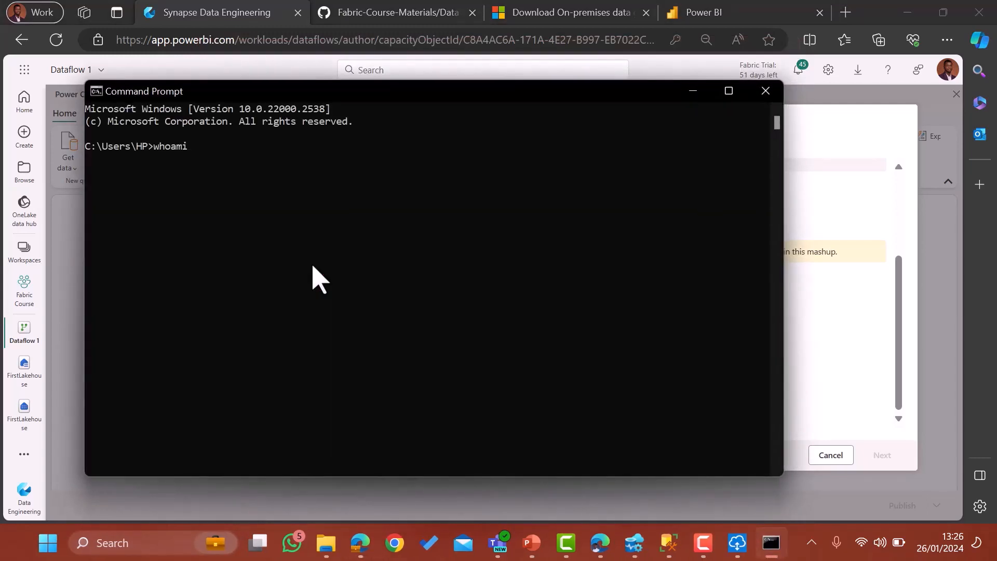
Run whoami, copy the printed domain and user name, and minimize the console.
{"action": "key", "text": "Return"}
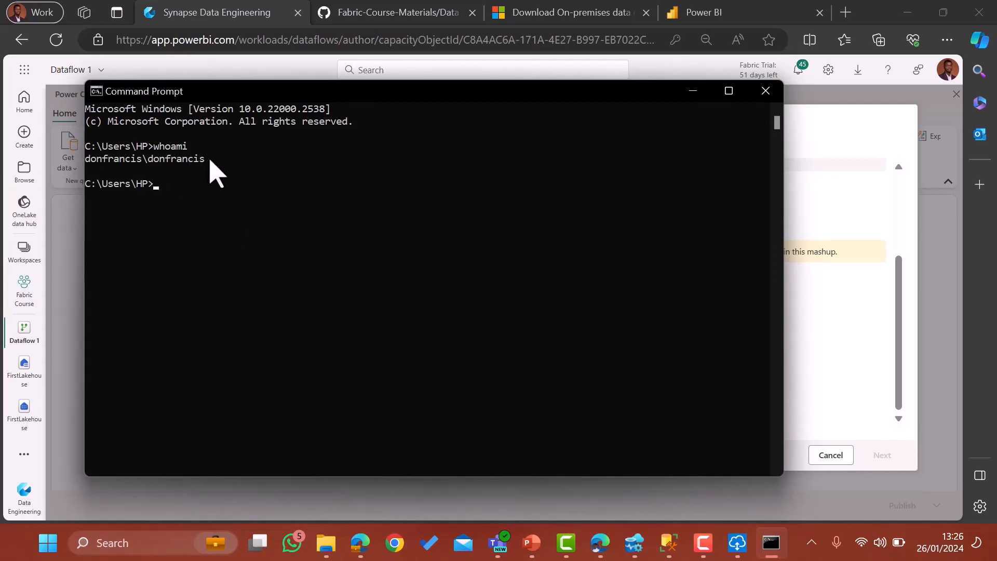
{"action": "left_click_drag", "start_coordinate": [204, 160], "coordinate": [89, 164]}
{"action": "key", "text": "ctrl+c"}
{"action": "left_click", "coordinate": [687, 95]}
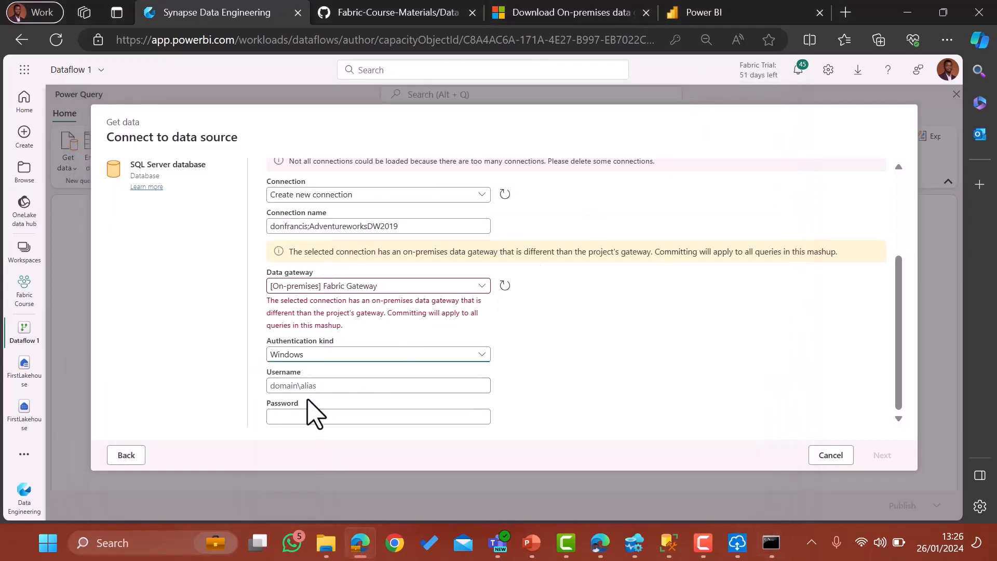
Fill the SQL Server credentials with the copied Windows account name and the saved password, then continue.
{"action": "left_click", "coordinate": [297, 387]}
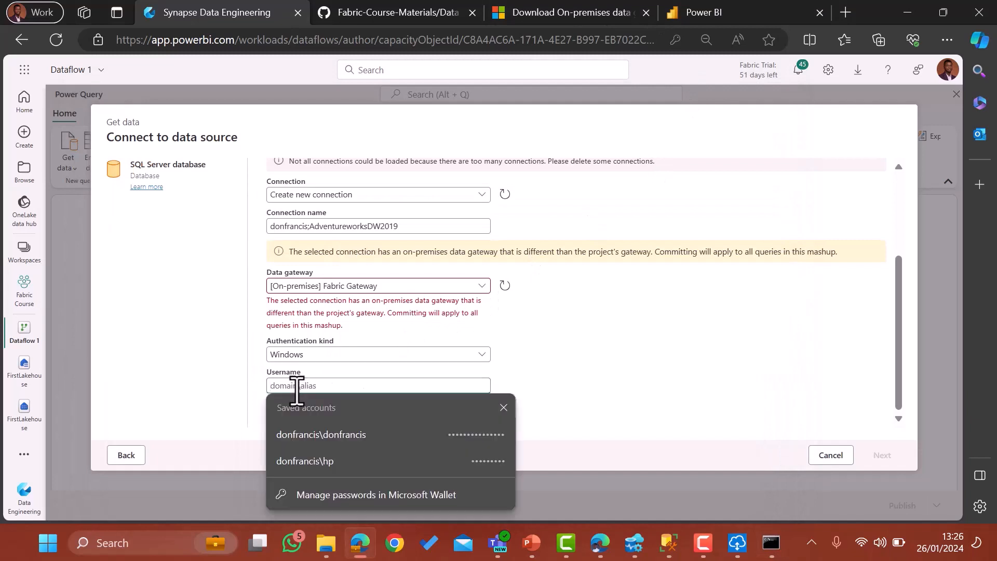
{"action": "key", "text": "ctrl+v"}
{"action": "left_click", "coordinate": [598, 392]}
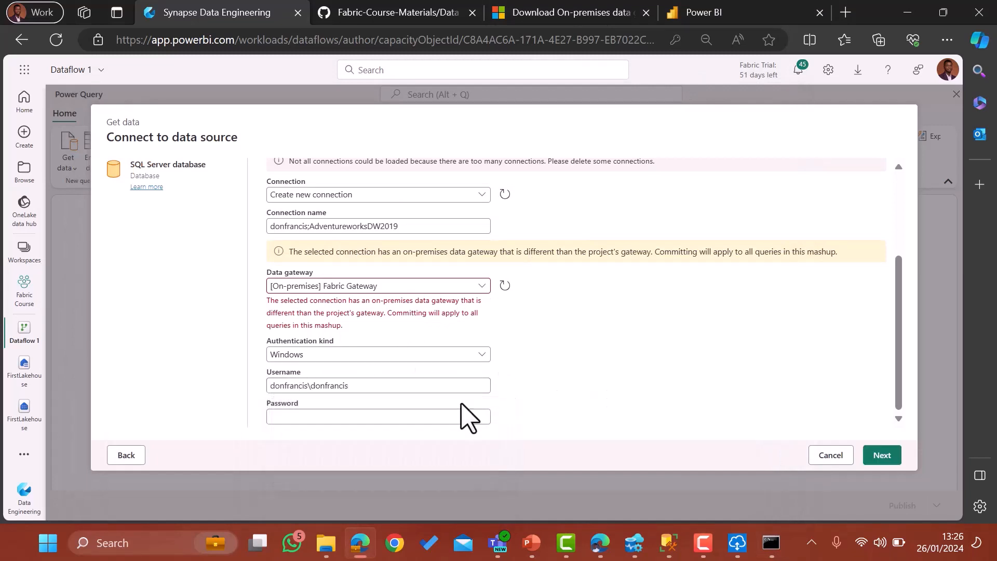
{"action": "left_click", "coordinate": [294, 419]}
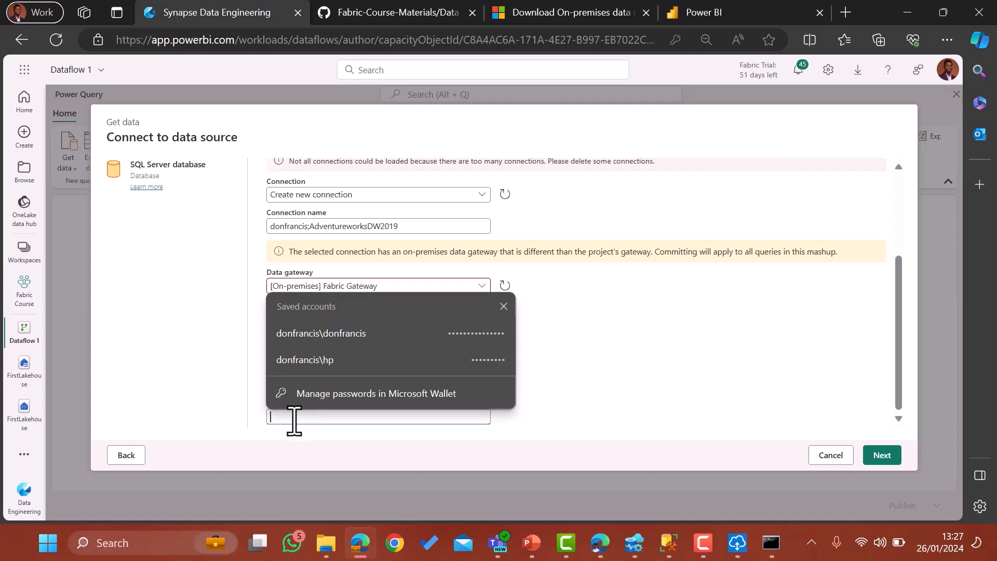
{"action": "left_click", "coordinate": [342, 335]}
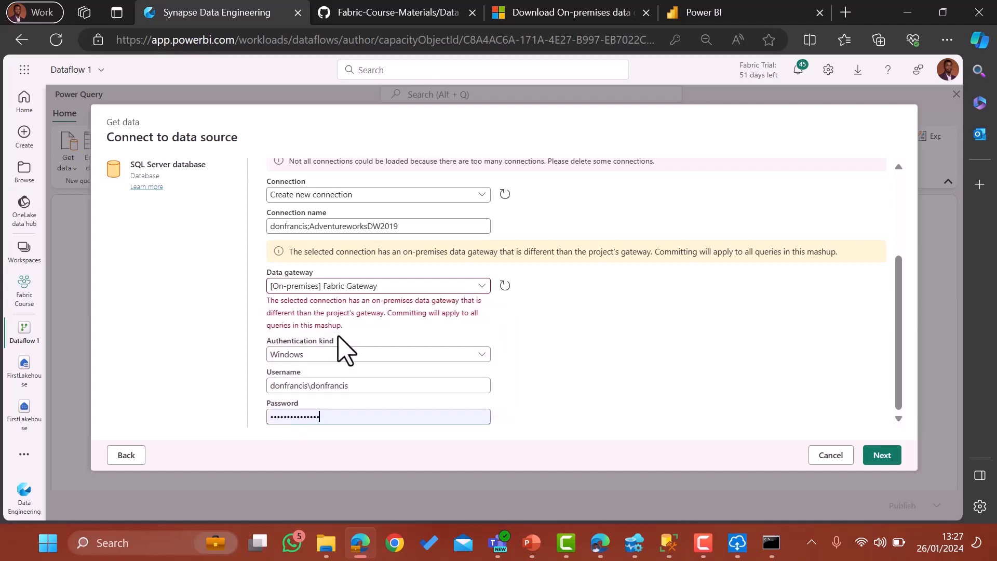
{"action": "left_click", "coordinate": [881, 455]}
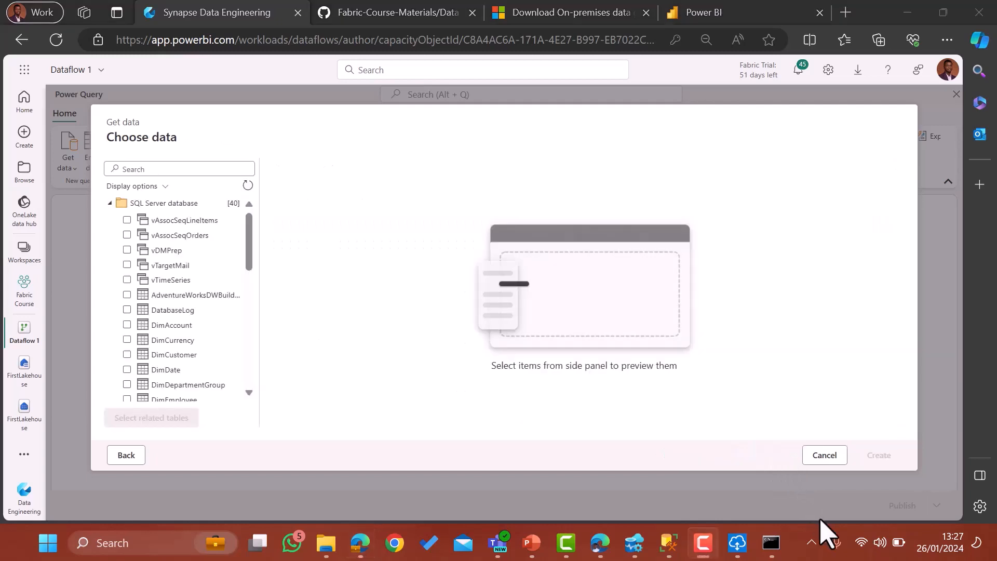
Check the DimCustomer, DimDate and DimProduct tables and create queries for them.
{"action": "scroll", "coordinate": [176, 328], "scroll_direction": "down", "scroll_amount": 1}
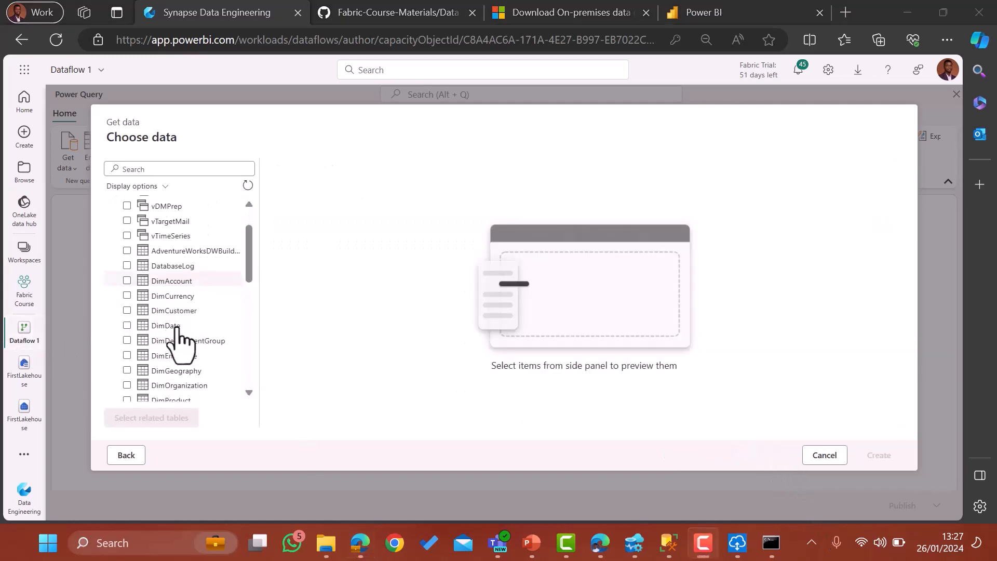
{"action": "left_click", "coordinate": [127, 309]}
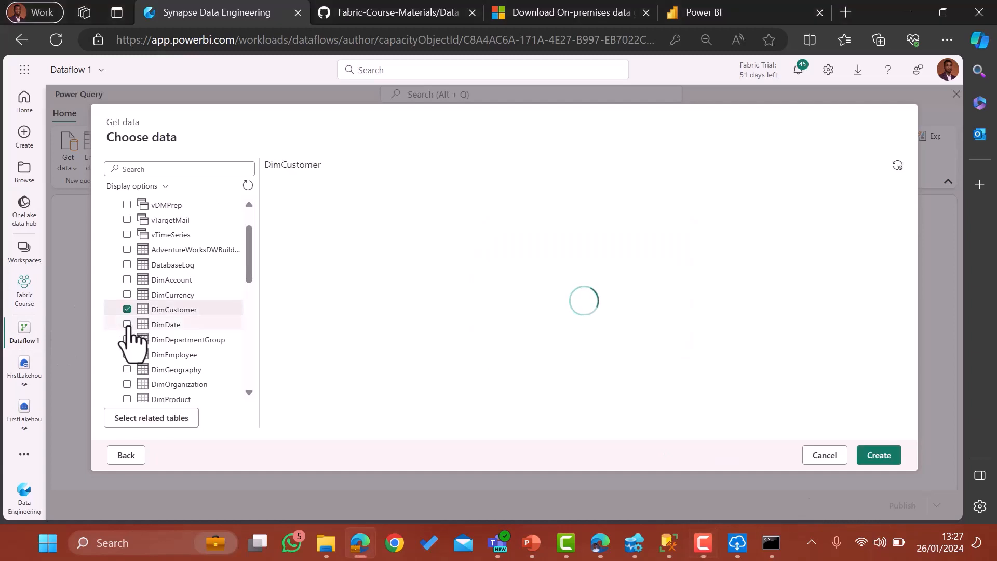
{"action": "left_click", "coordinate": [127, 324]}
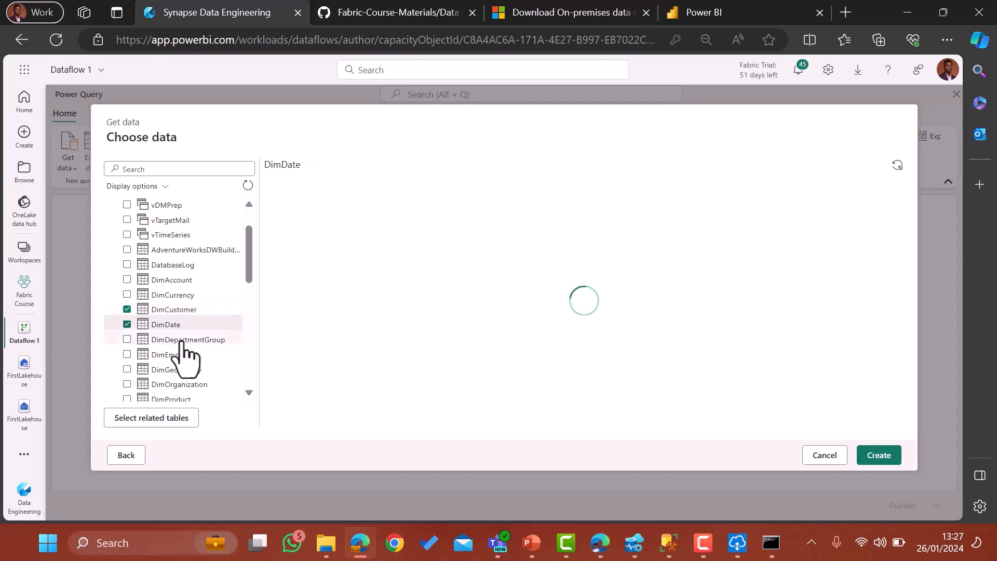
{"action": "scroll", "coordinate": [205, 355], "scroll_direction": "down", "scroll_amount": 2}
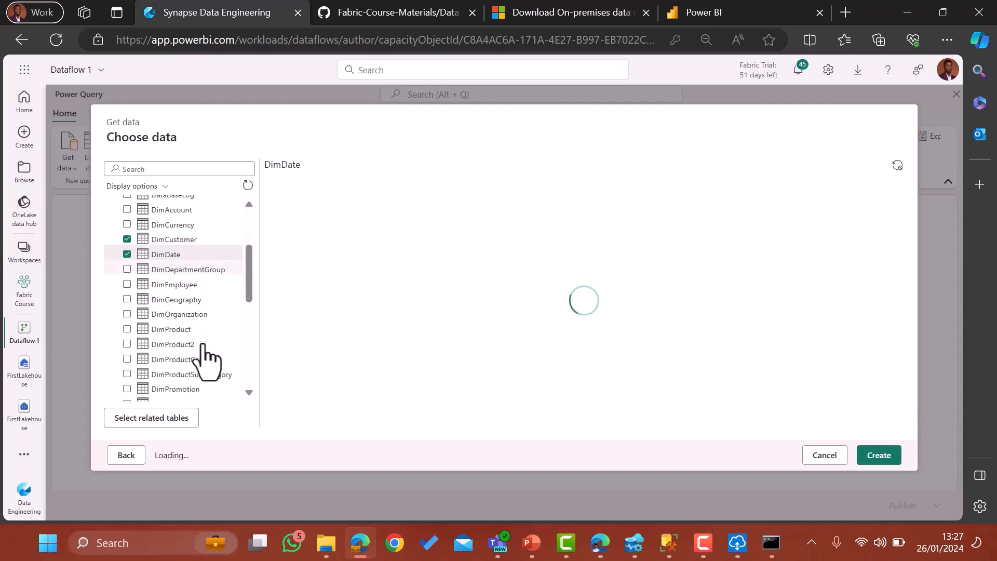
{"action": "left_click", "coordinate": [127, 329]}
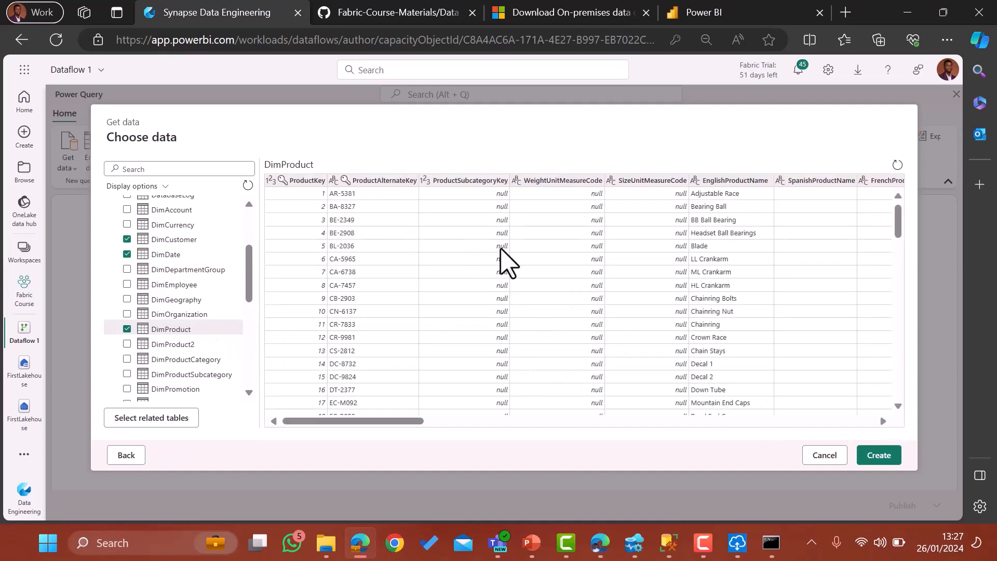
{"action": "left_click", "coordinate": [877, 457]}
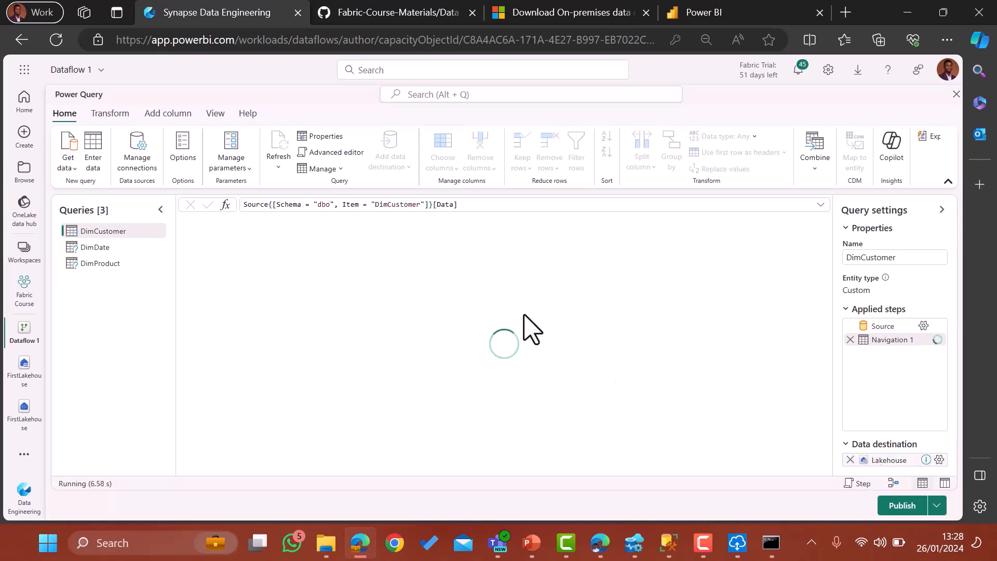
Delete the WeightUnitMeasureCode column from the DimProduct query.
{"action": "left_click", "coordinate": [120, 265]}
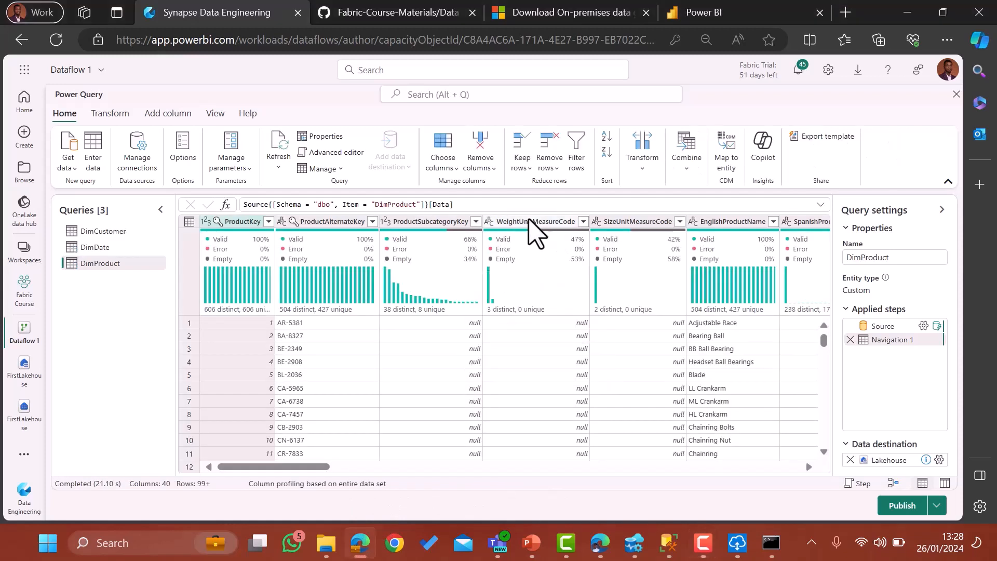
{"action": "left_click", "coordinate": [535, 224]}
{"action": "right_click", "coordinate": [535, 229]}
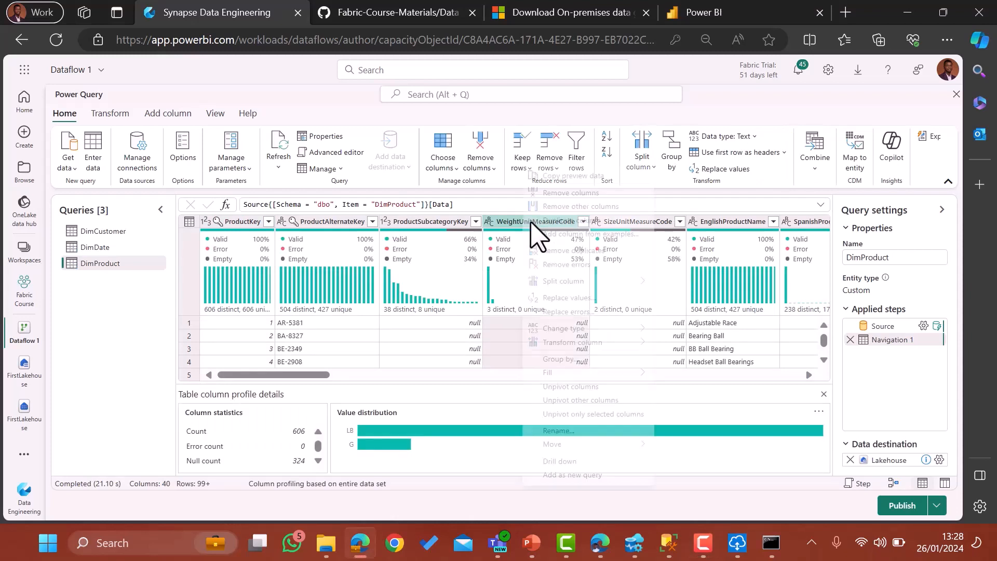
{"action": "left_click", "coordinate": [574, 198]}
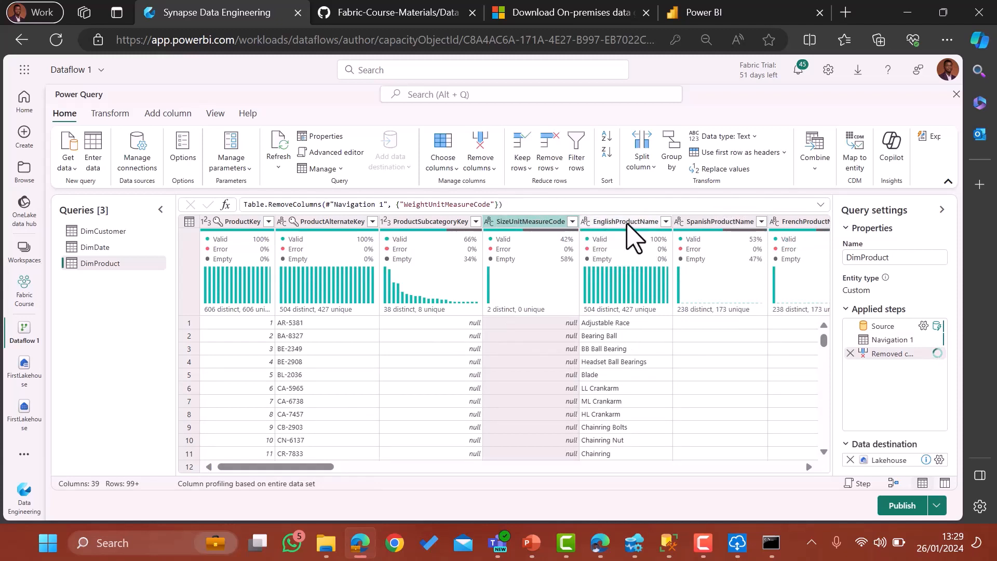
Rename EnglishProductName by trimming 'English', then view the DimCustomer query.
{"action": "left_click", "coordinate": [619, 220]}
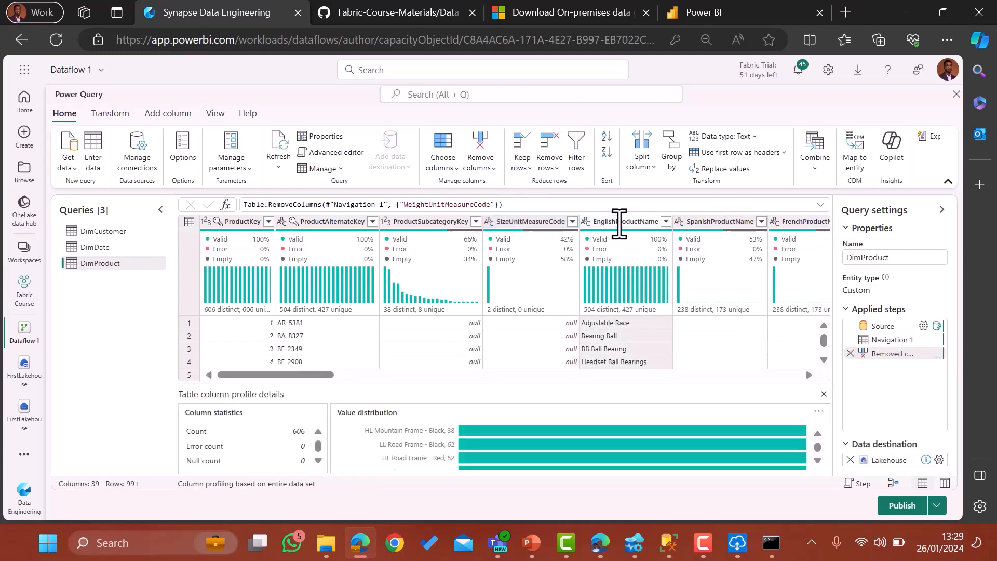
{"action": "double_click", "coordinate": [618, 222]}
{"action": "key", "text": "BackSpace"}
{"action": "key", "text": "BackSpace"}
{"action": "key", "text": "BackSpace"}
{"action": "key", "text": "BackSpace"}
{"action": "key", "text": "BackSpace"}
{"action": "key", "text": "BackSpace"}
{"action": "key", "text": "BackSpace"}
{"action": "key", "text": "Escape"}
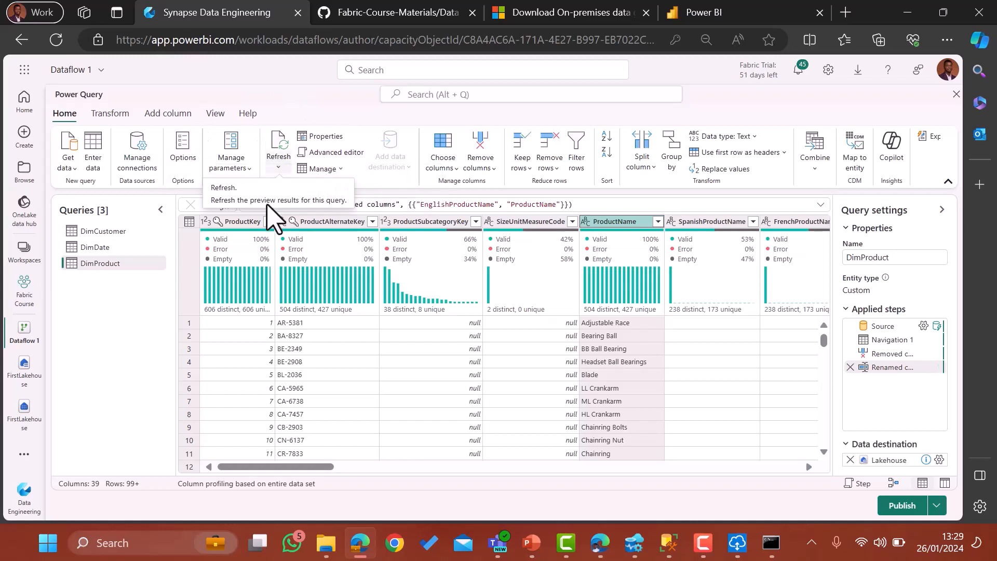
{"action": "left_click", "coordinate": [89, 235]}
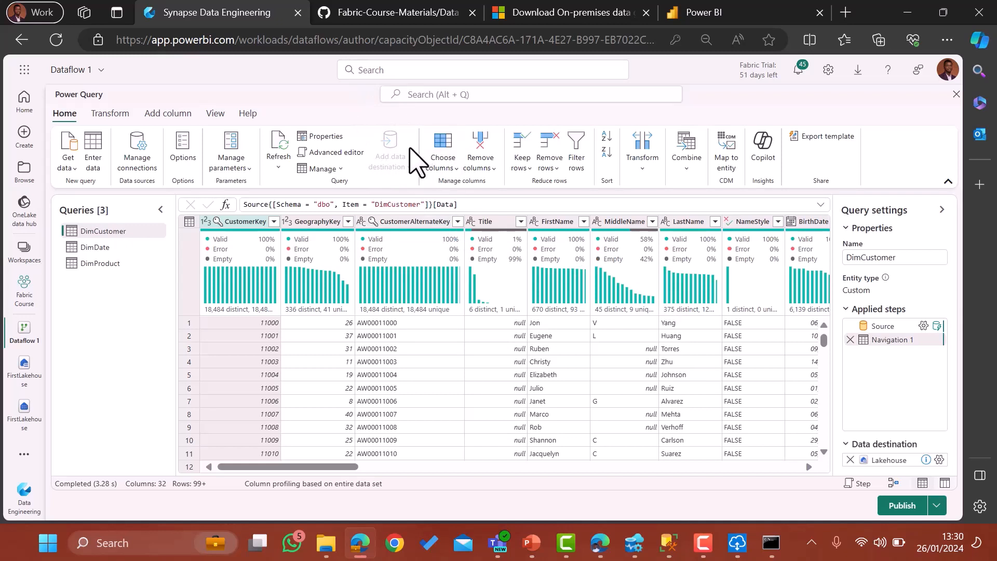
Edit DimCustomer's data destination, keeping the existing Lakehouse connection.
{"action": "left_click", "coordinate": [940, 461]}
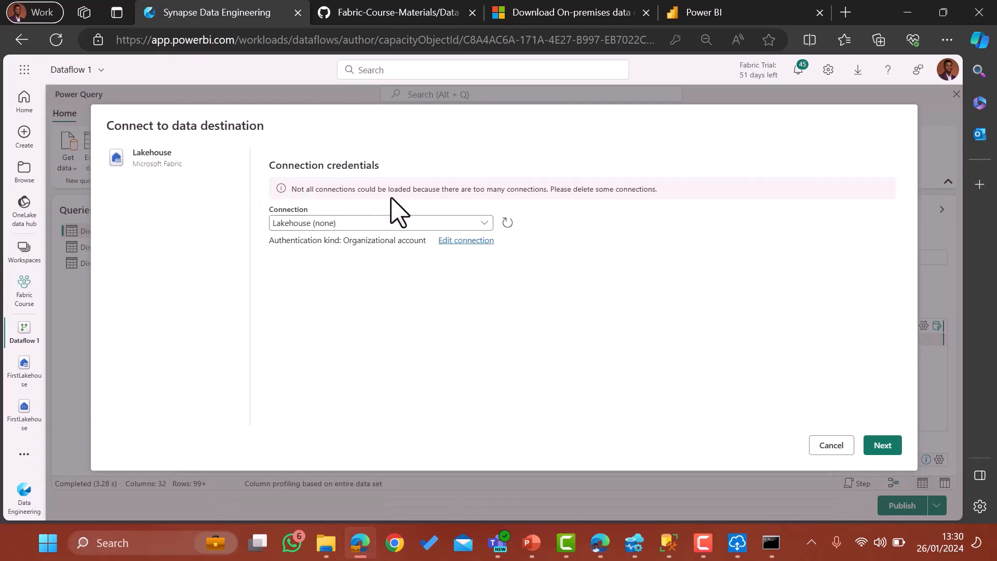
{"action": "left_click", "coordinate": [455, 223]}
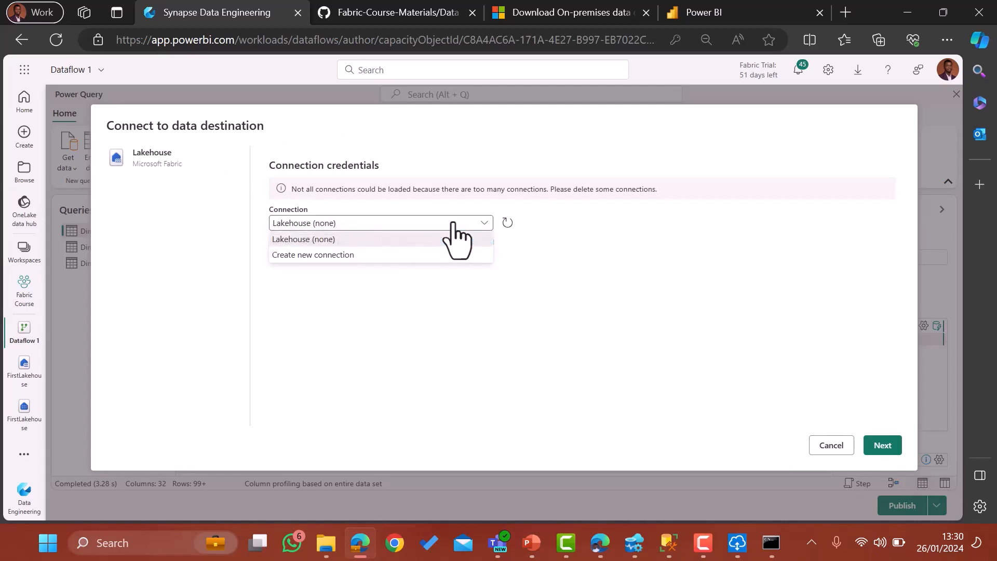
{"action": "left_click", "coordinate": [454, 223]}
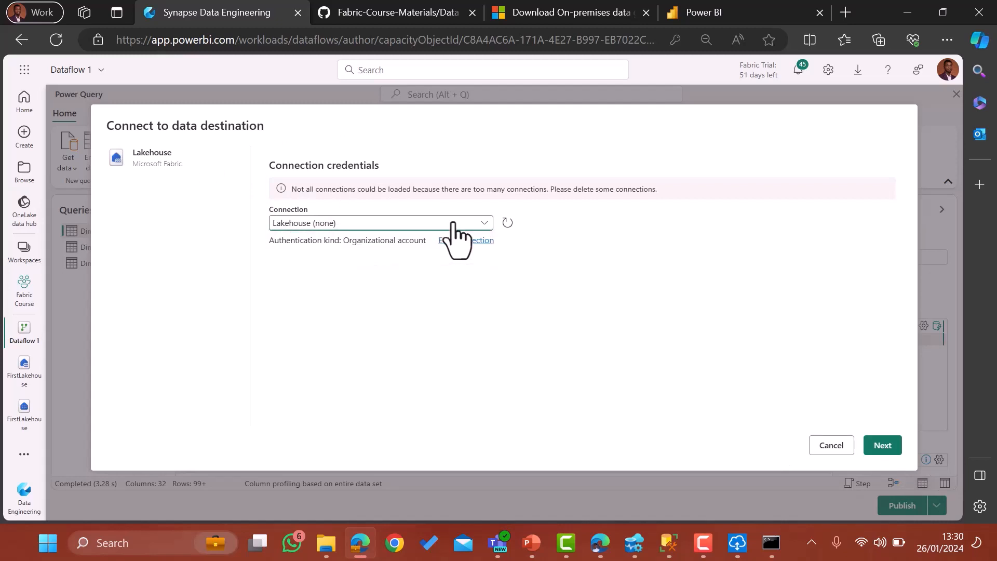
{"action": "left_click", "coordinate": [885, 447]}
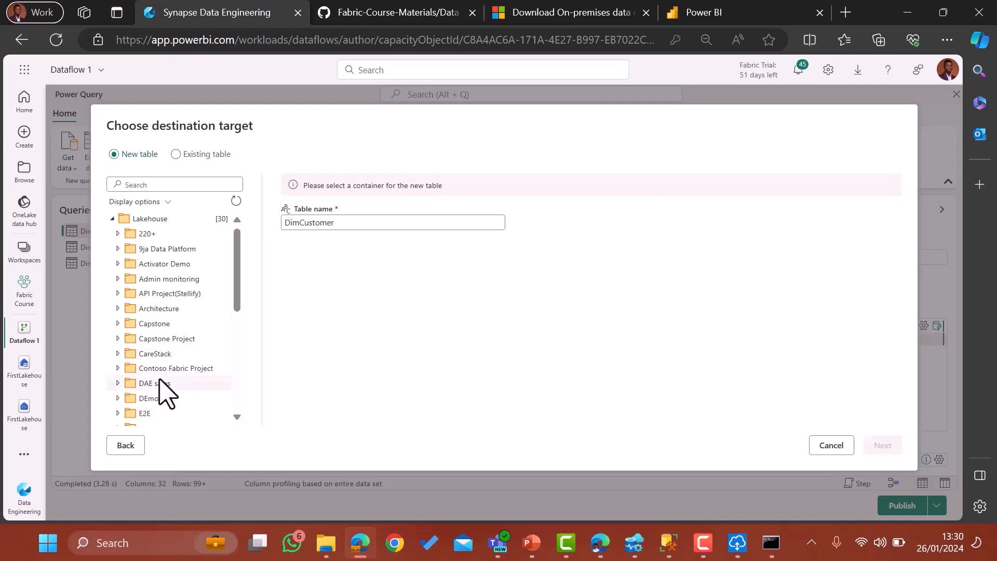
Target FirstLakehouse in the Fabric Course workspace for the new DimCustomer table.
{"action": "scroll", "coordinate": [166, 392], "scroll_direction": "down", "scroll_amount": 4}
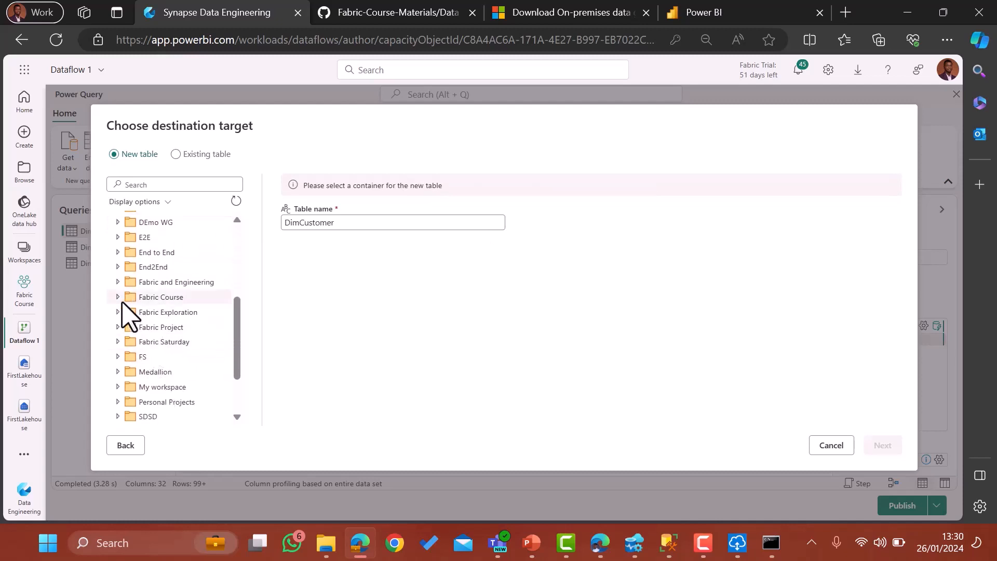
{"action": "left_click", "coordinate": [117, 297]}
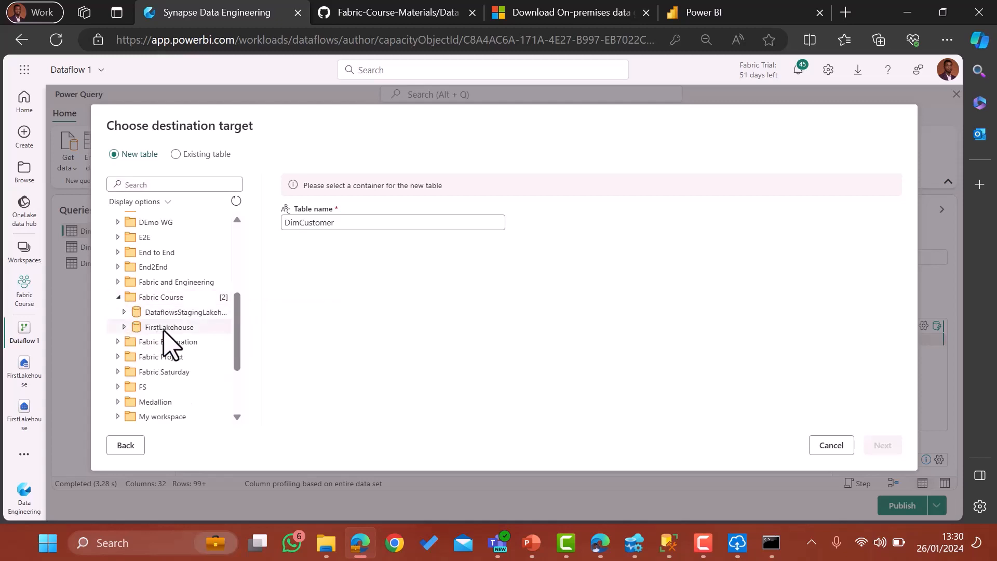
{"action": "left_click", "coordinate": [125, 328]}
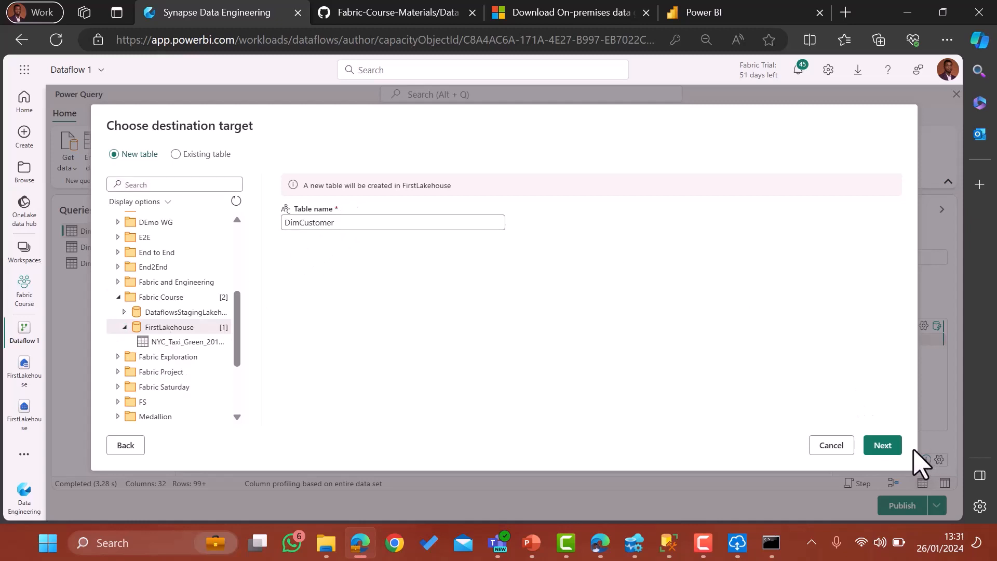
{"action": "left_click", "coordinate": [882, 446]}
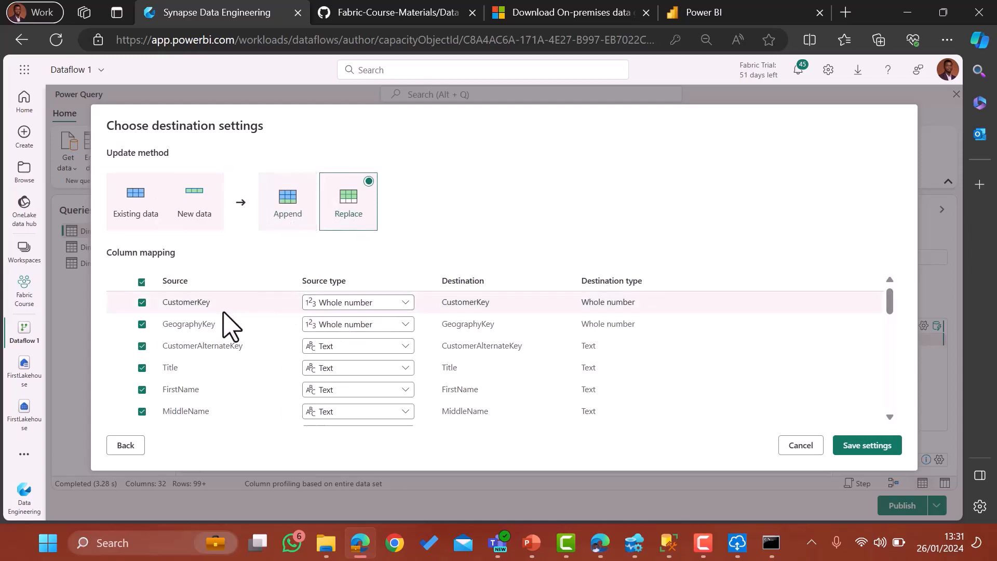
Keep Replace, include the MiddleName column in the mapping, and save DimCustomer's destination settings.
{"action": "scroll", "coordinate": [191, 366], "scroll_direction": "down", "scroll_amount": 2}
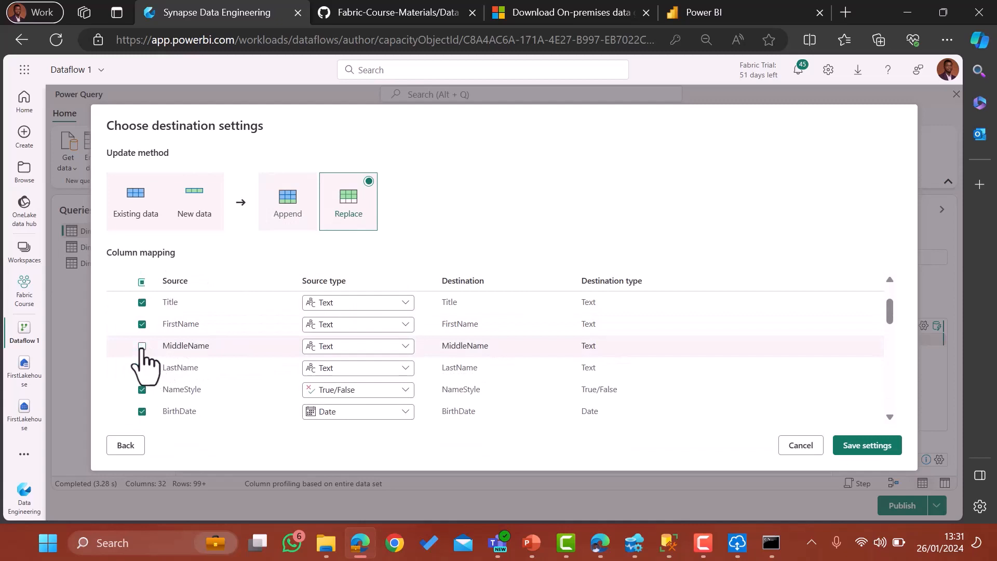
{"action": "left_click", "coordinate": [141, 346]}
{"action": "scroll", "coordinate": [377, 334], "scroll_direction": "up", "scroll_amount": 2}
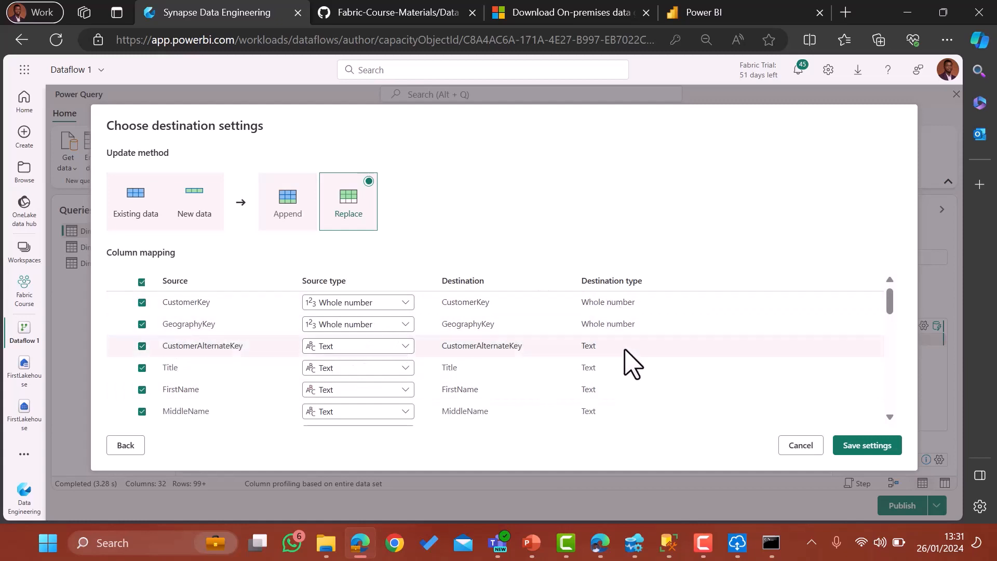
{"action": "left_click", "coordinate": [878, 448]}
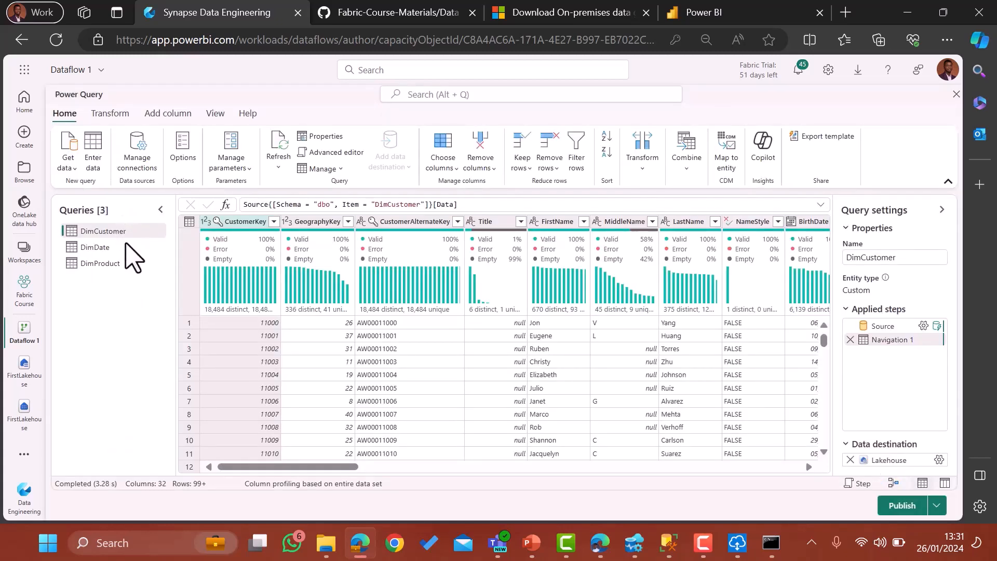
Check the DimDate and DimProduct queries, reviewing DimProduct's FirstLakehouse destination without changes.
{"action": "left_click", "coordinate": [96, 248]}
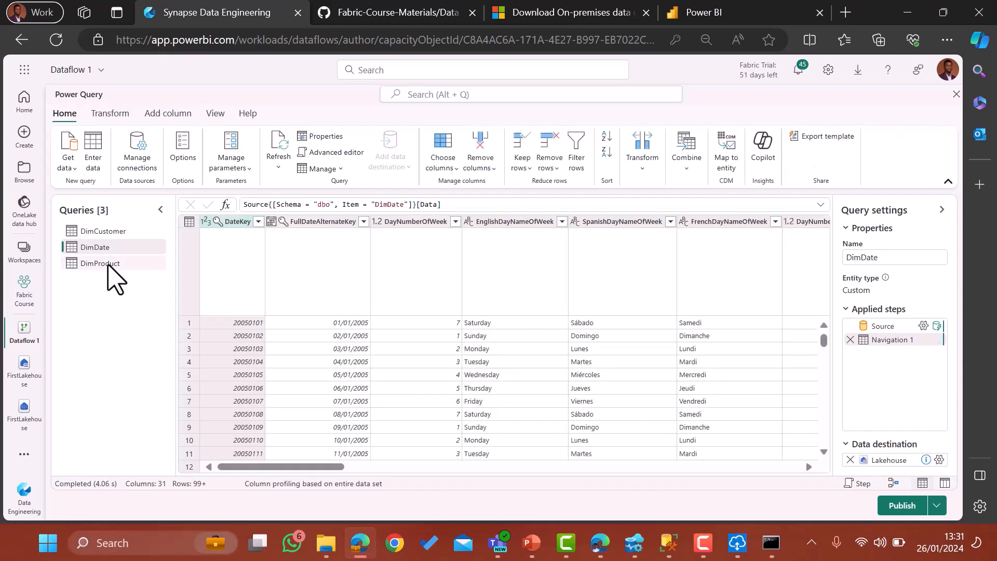
{"action": "left_click", "coordinate": [109, 265]}
{"action": "mouse_move", "coordinate": [896, 461]}
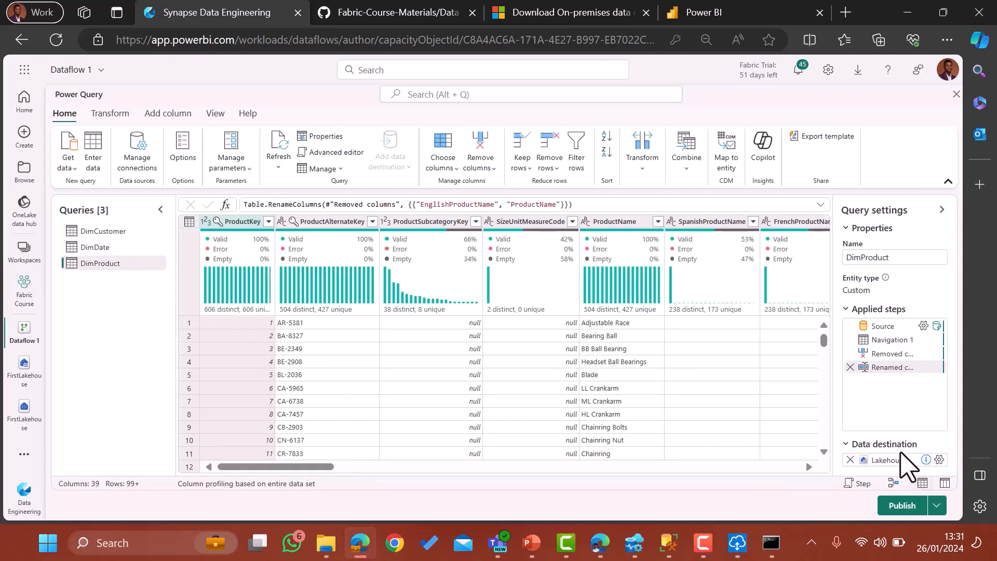
{"action": "left_click", "coordinate": [940, 460]}
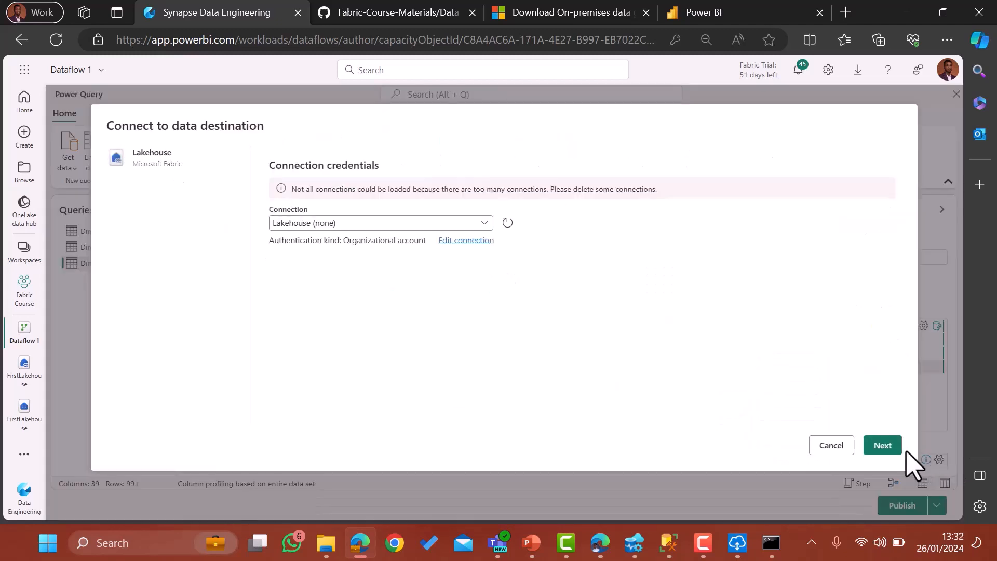
{"action": "left_click", "coordinate": [831, 445]}
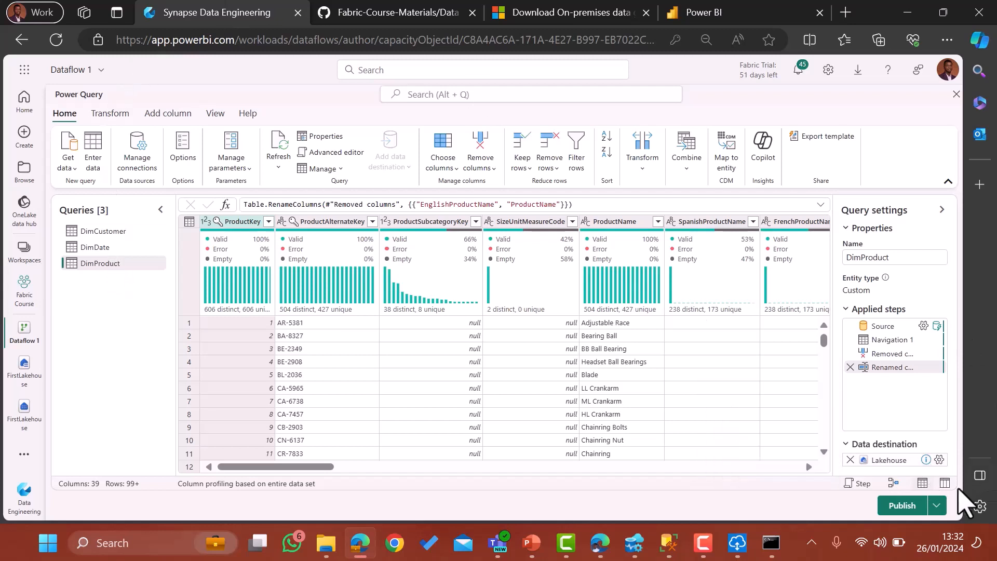
Export the dataflow as a template named 'Power Query Template'.
{"action": "left_click", "coordinate": [938, 507]}
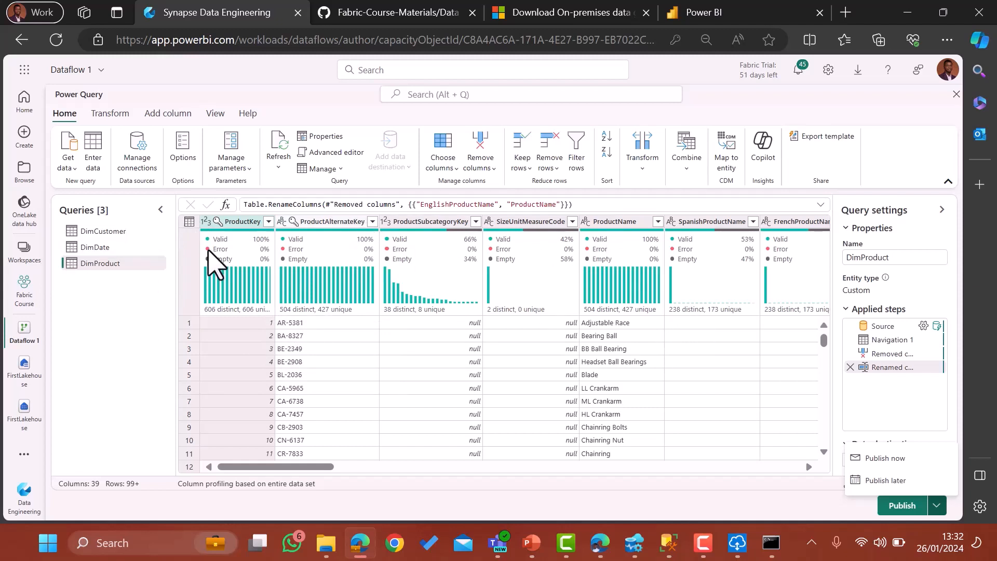
{"action": "left_click", "coordinate": [829, 134]}
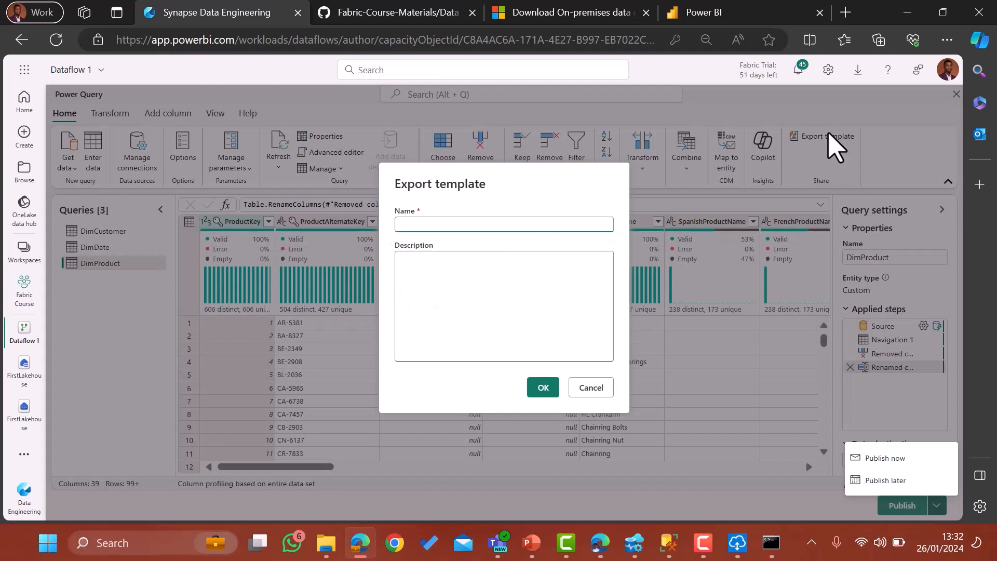
{"action": "type", "text": "Power Query Template"}
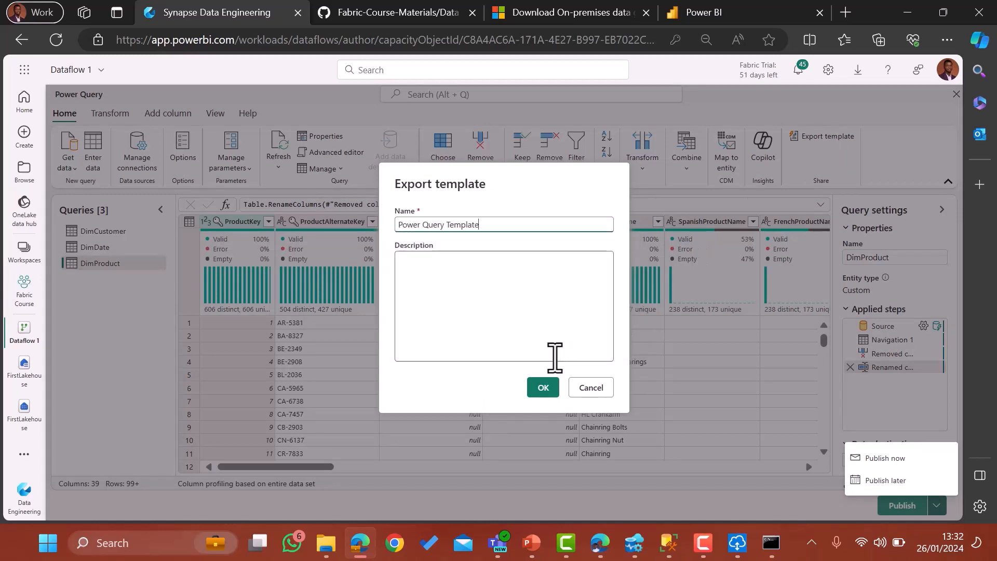
{"action": "left_click", "coordinate": [551, 391]}
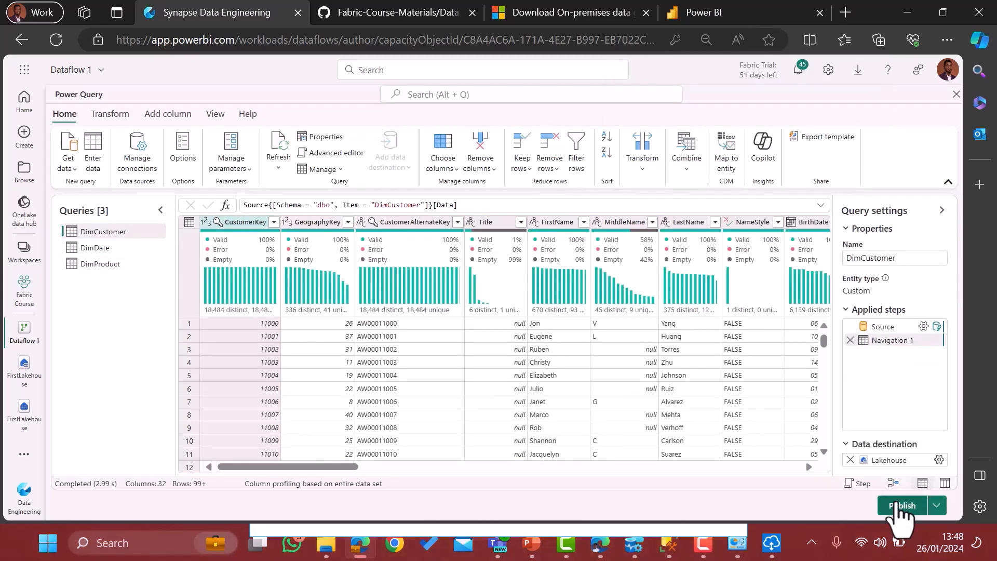
Publish Dataflow 1 from the Power Query editor.
{"action": "left_click", "coordinate": [901, 506]}
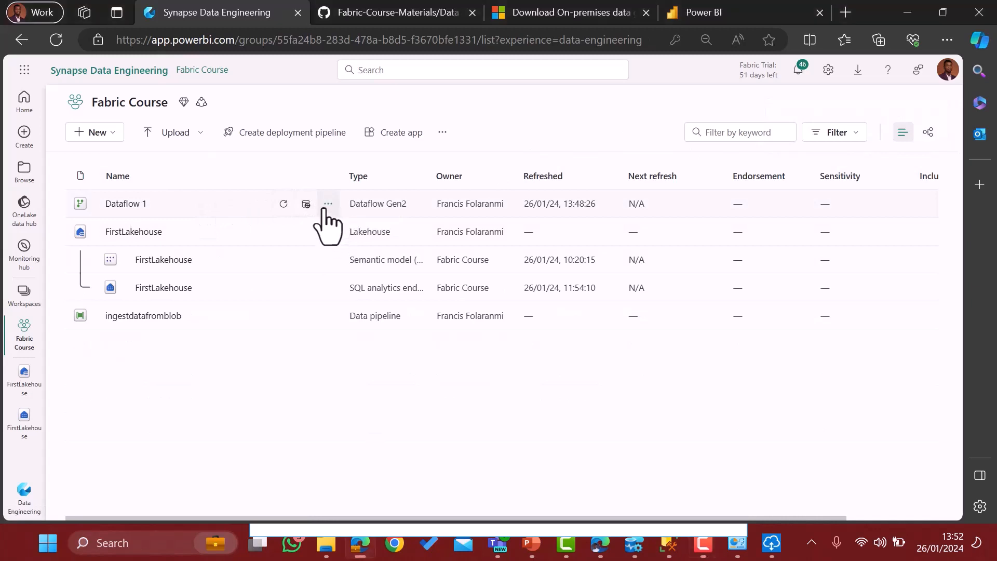
Change Dataflow 1's name in Properties to 'Ingesting Data from OnPrem' and save.
{"action": "left_click", "coordinate": [327, 205]}
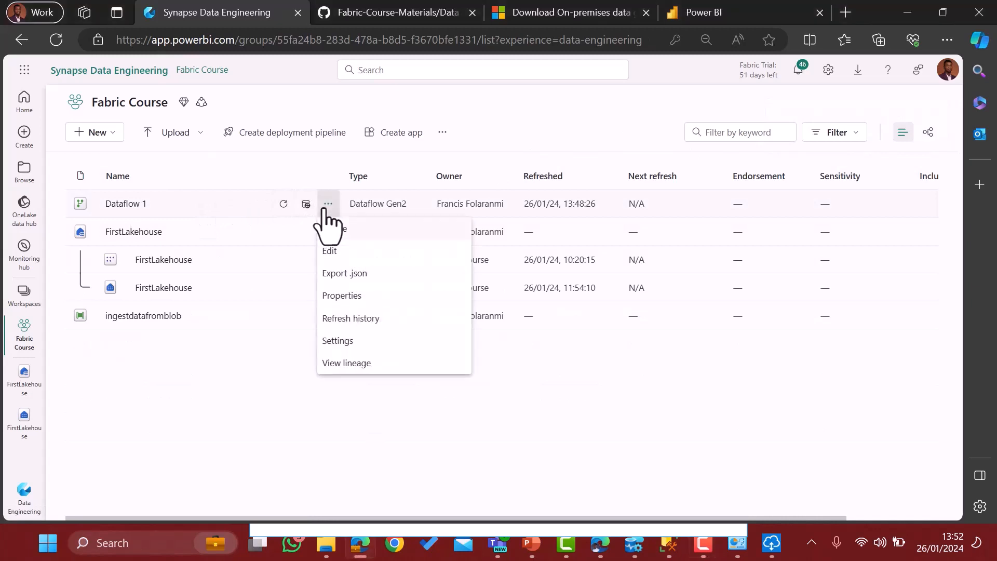
{"action": "left_click", "coordinate": [343, 297]}
{"action": "left_click", "coordinate": [681, 209]}
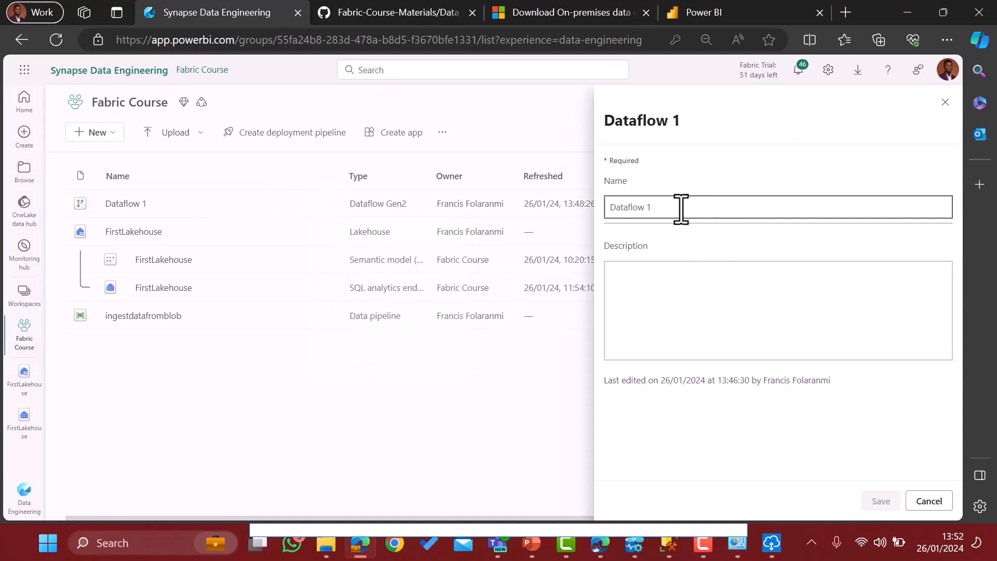
{"action": "key", "text": "ctrl+a"}
{"action": "key", "text": "BackSpace"}
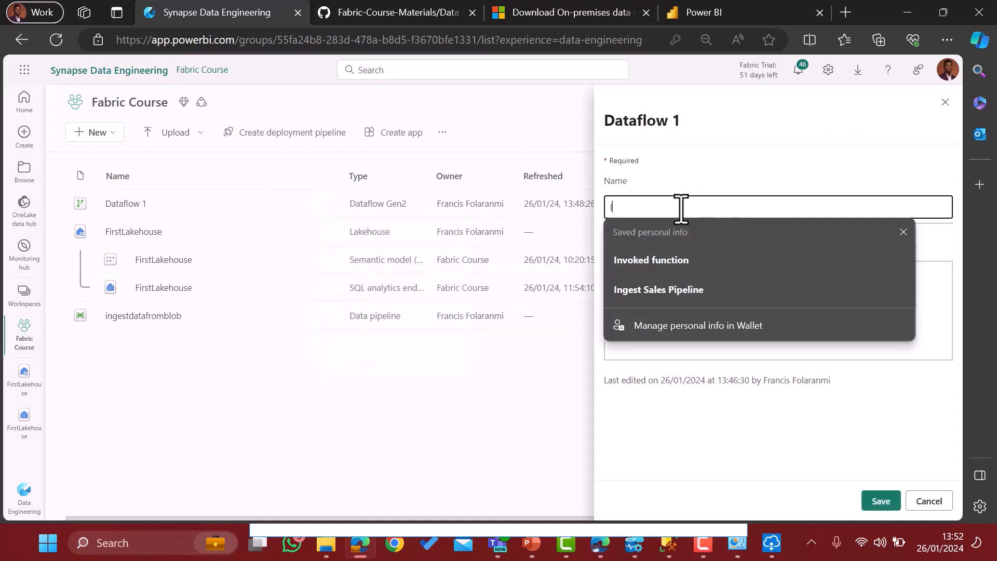
{"action": "type", "text": "Ingesting Data from OnPrem"}
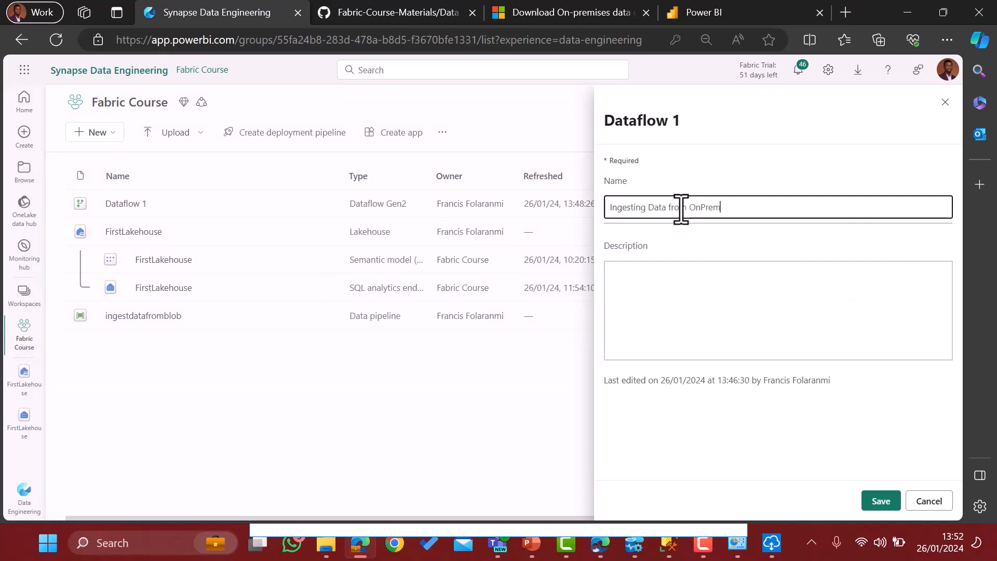
{"action": "left_click", "coordinate": [886, 503]}
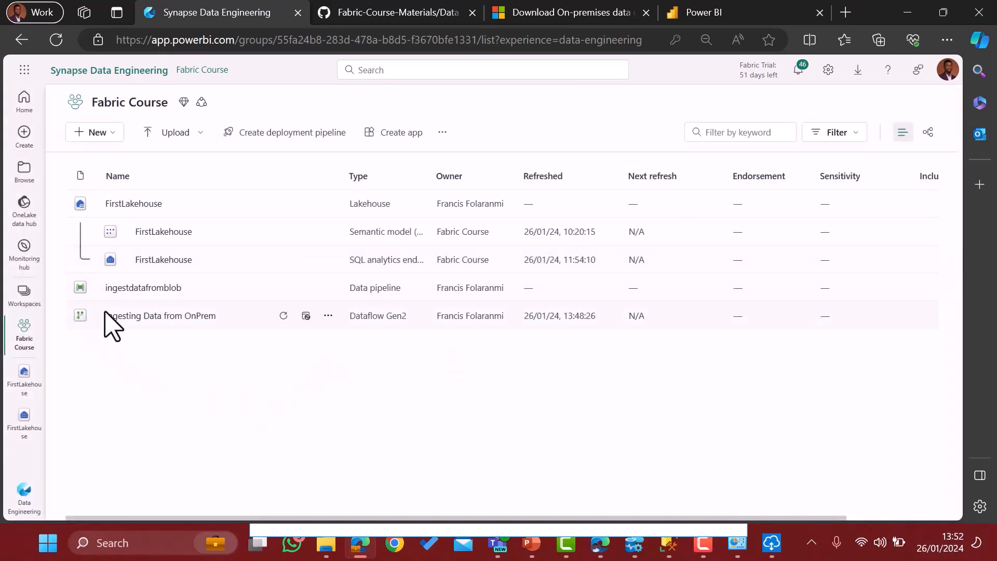
Refresh FirstLakehouse's Tables list so DimCustomer, DimDate and DimProduct show, then preview DimCustomer.
{"action": "left_click", "coordinate": [136, 203]}
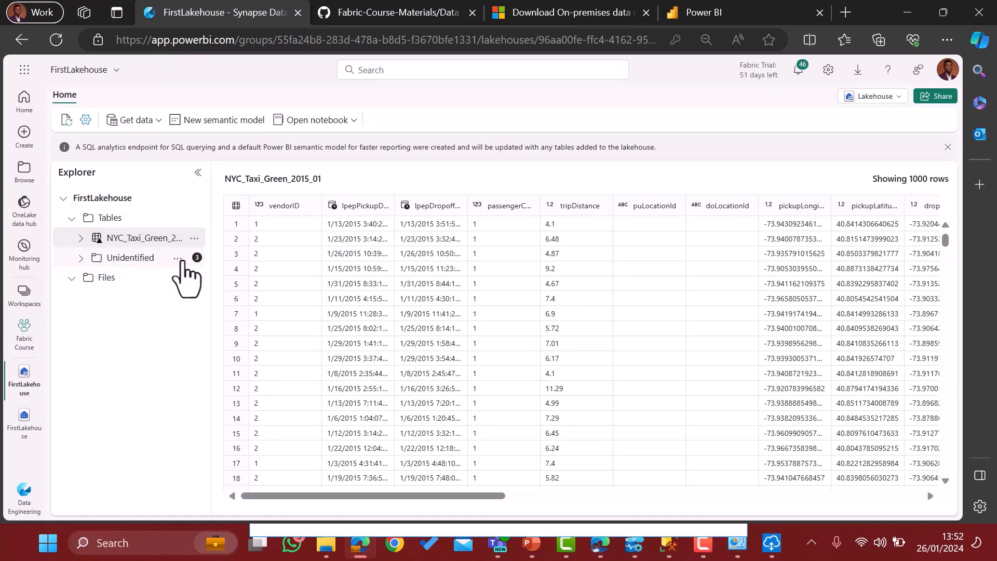
{"action": "left_click", "coordinate": [194, 219]}
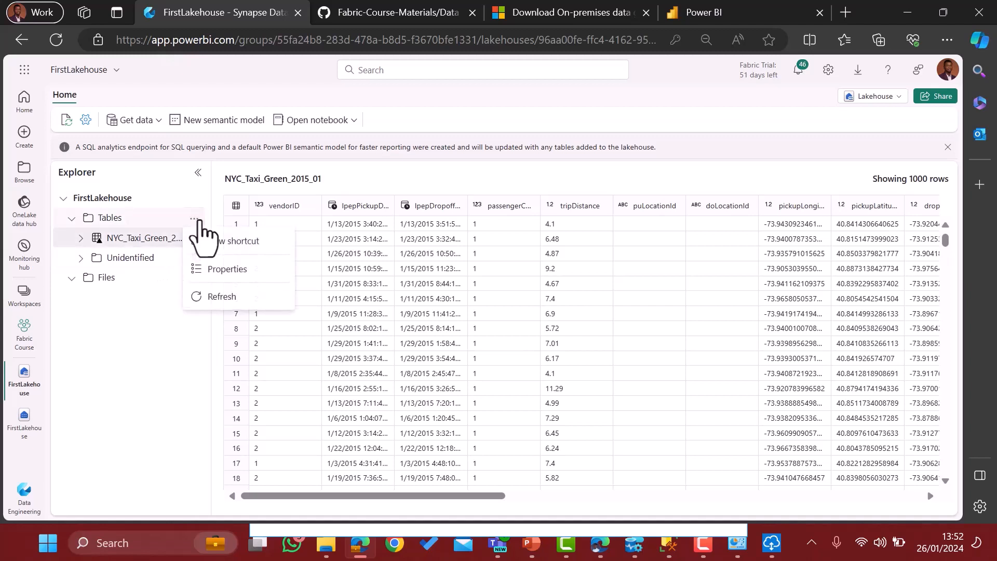
{"action": "left_click", "coordinate": [221, 297]}
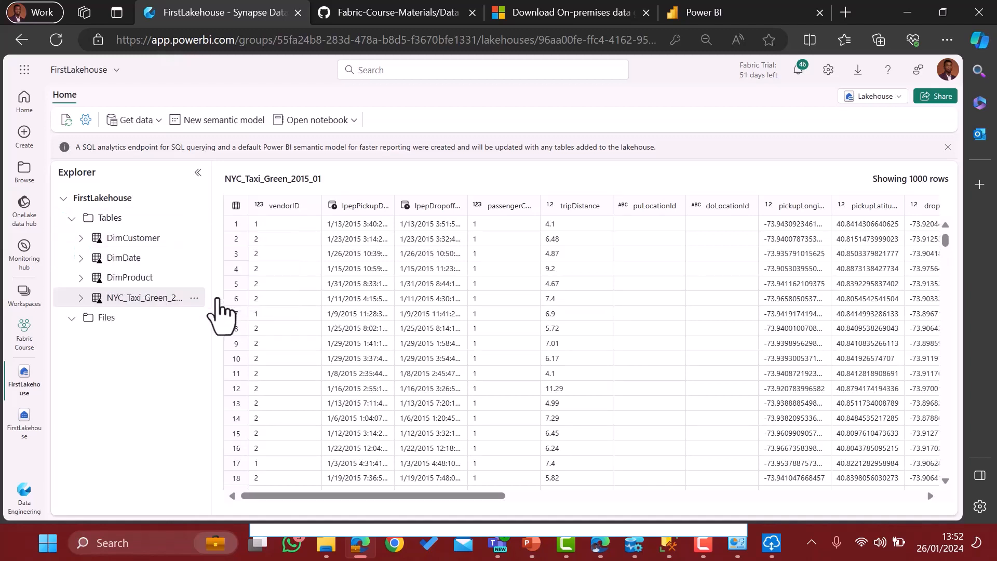
{"action": "left_click", "coordinate": [135, 239]}
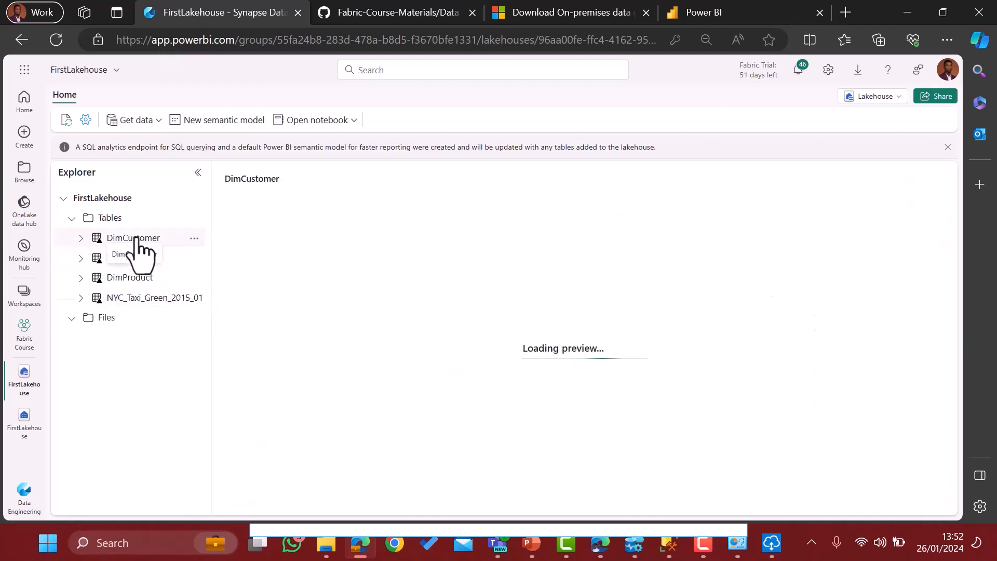